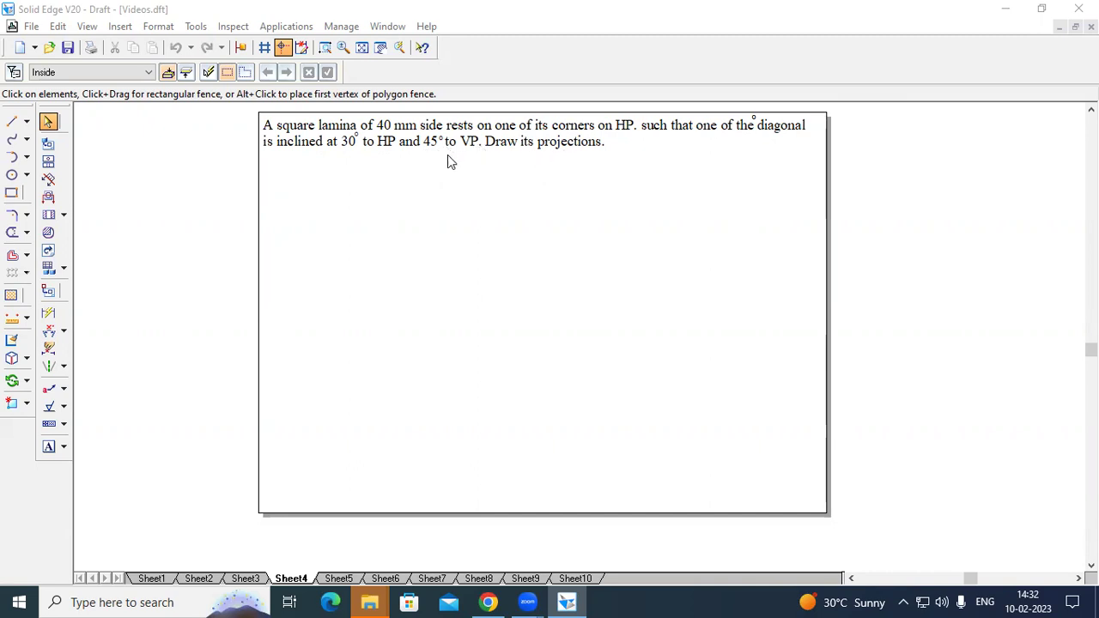
Draw a thin horizontal reference line across the middle of the sheet, spanning nearly its full width
{"action": "left_click", "coordinate": [11, 127]}
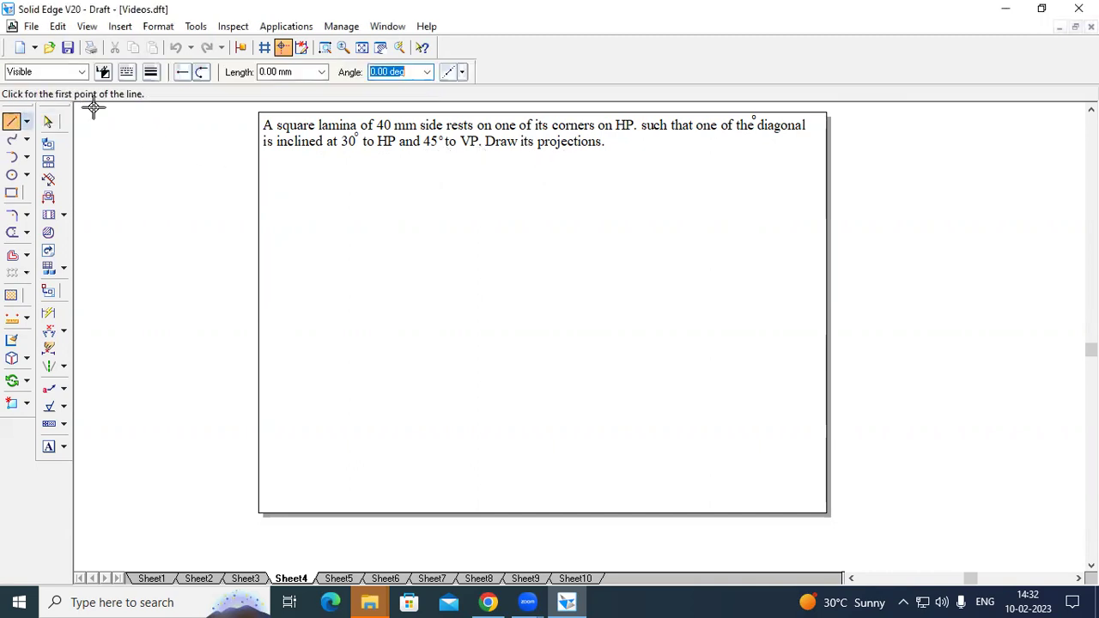
{"action": "left_click", "coordinate": [151, 72]}
{"action": "left_click", "coordinate": [166, 101]}
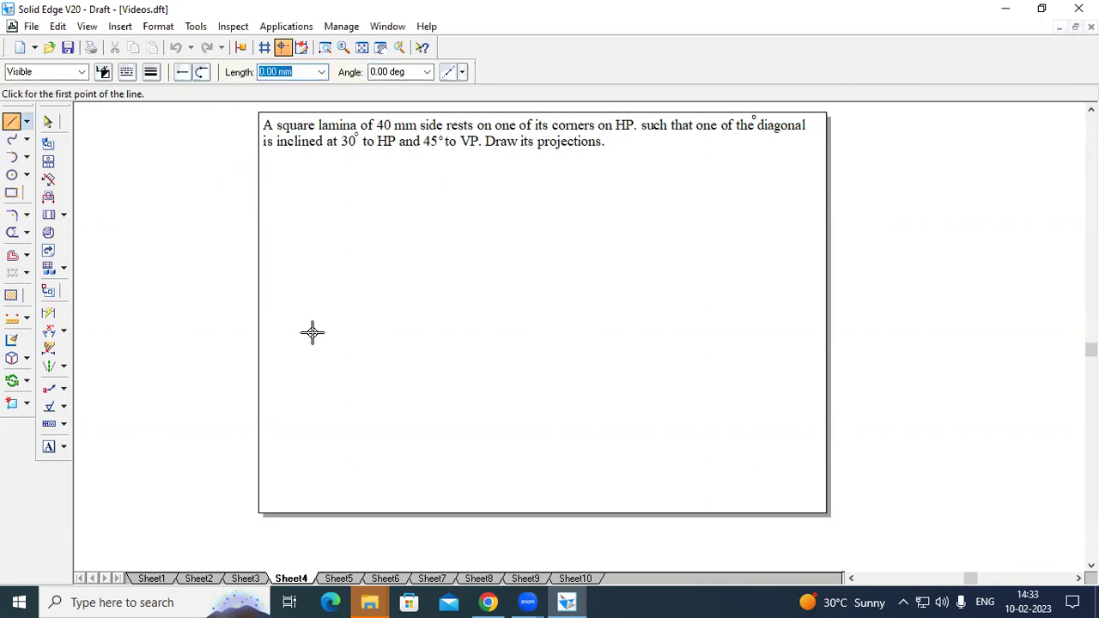
{"action": "left_click", "coordinate": [280, 310]}
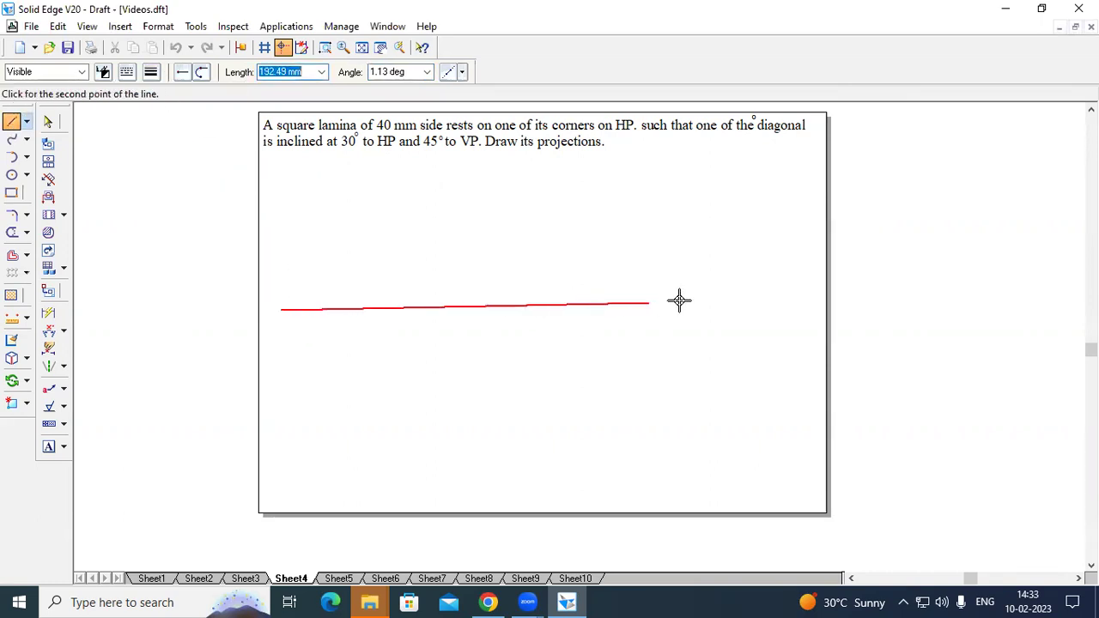
{"action": "left_click", "coordinate": [802, 309]}
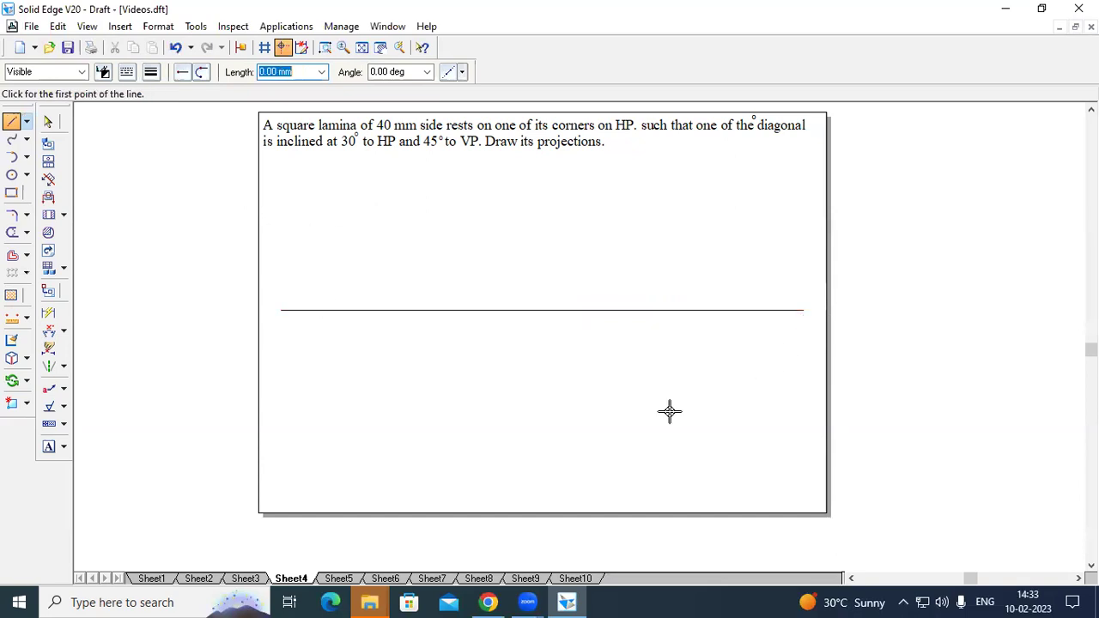
Label the reference line's left end X and its right end Y, just below the line
{"action": "left_click", "coordinate": [49, 446]}
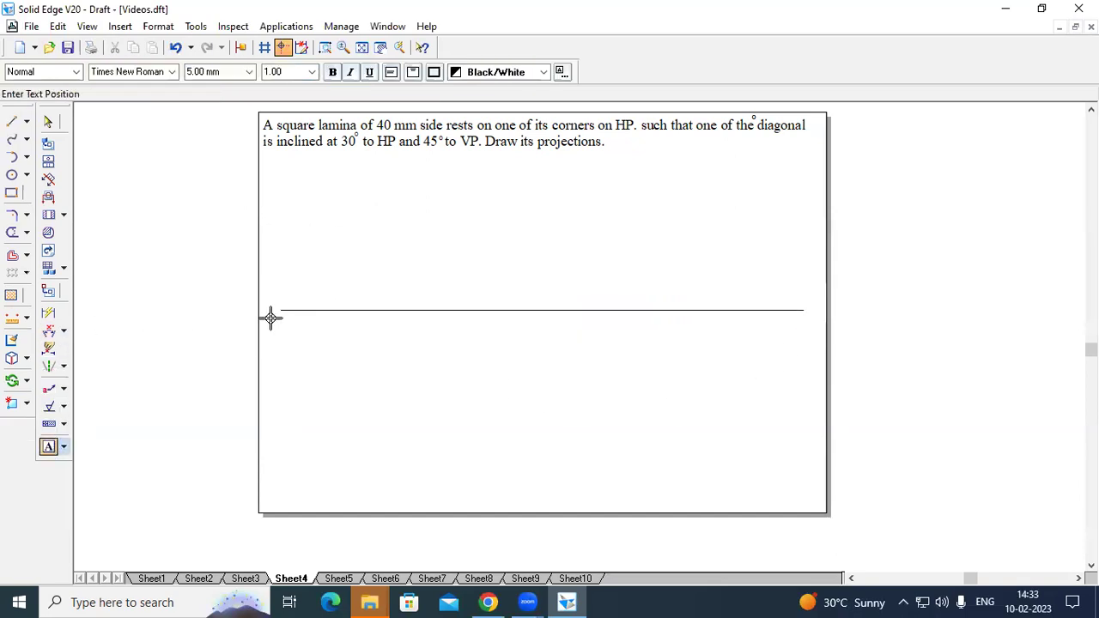
{"action": "left_click", "coordinate": [271, 316]}
{"action": "type", "text": "X"}
{"action": "left_click", "coordinate": [813, 319]}
{"action": "left_click", "coordinate": [813, 318]}
{"action": "type", "text": "Y"}
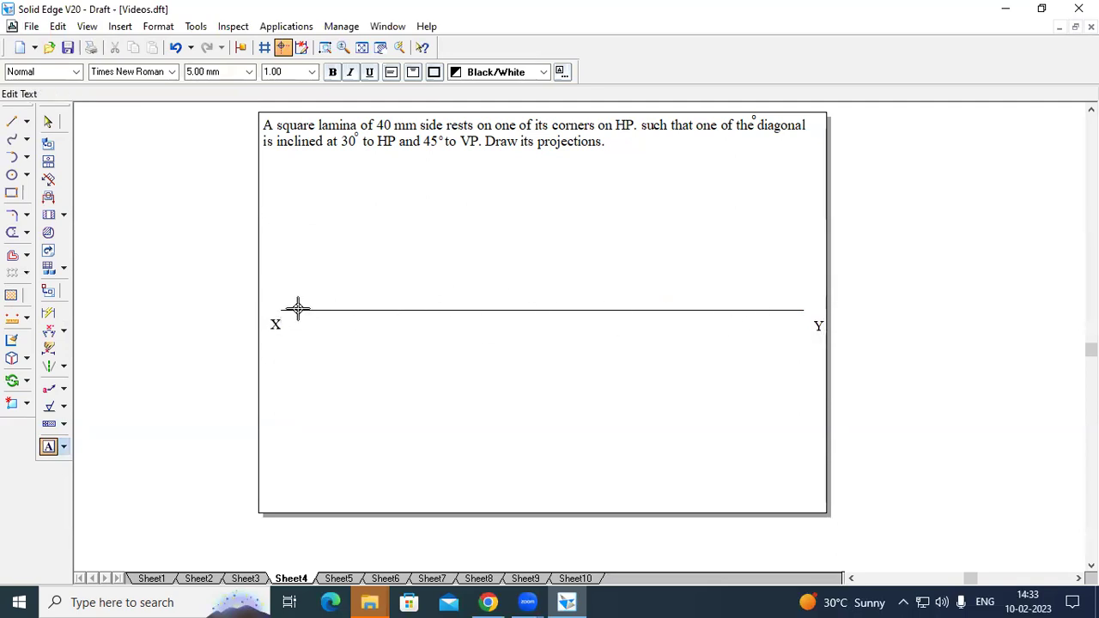
Add the text VP above and HP below the XY line near its X end
{"action": "left_click", "coordinate": [285, 296]}
{"action": "left_click", "coordinate": [285, 296]}
{"action": "left_click", "coordinate": [287, 327]}
{"action": "left_click", "coordinate": [288, 329]}
Run the nSidePolygon macro
{"action": "left_click", "coordinate": [279, 30]}
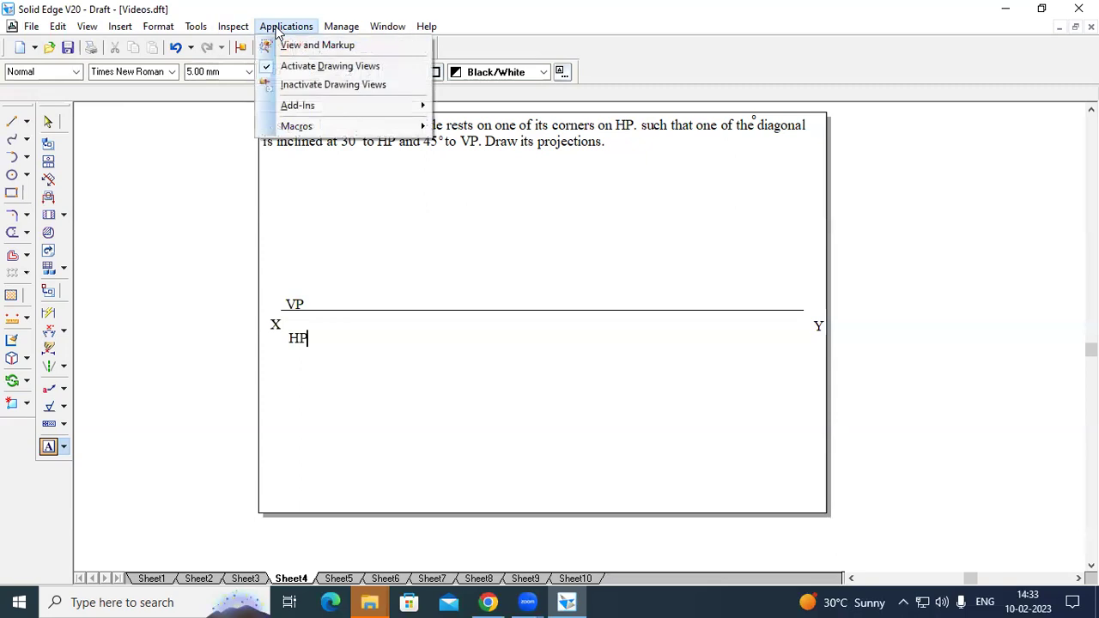
{"action": "mouse_move", "coordinate": [313, 129]}
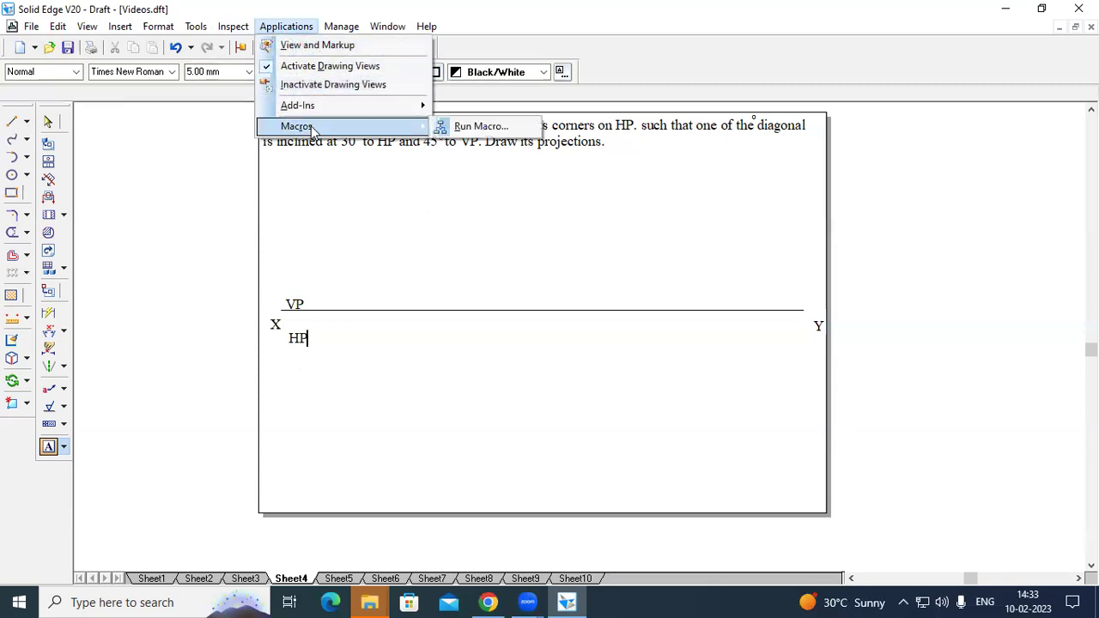
{"action": "left_click", "coordinate": [477, 127]}
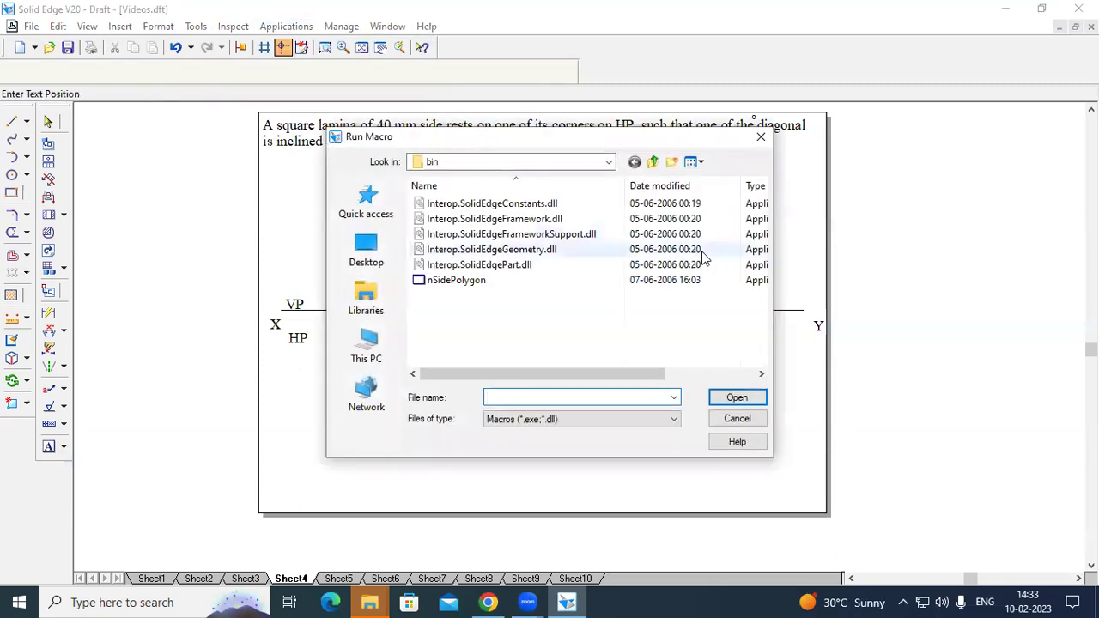
{"action": "left_click", "coordinate": [456, 281]}
{"action": "left_click", "coordinate": [756, 400]}
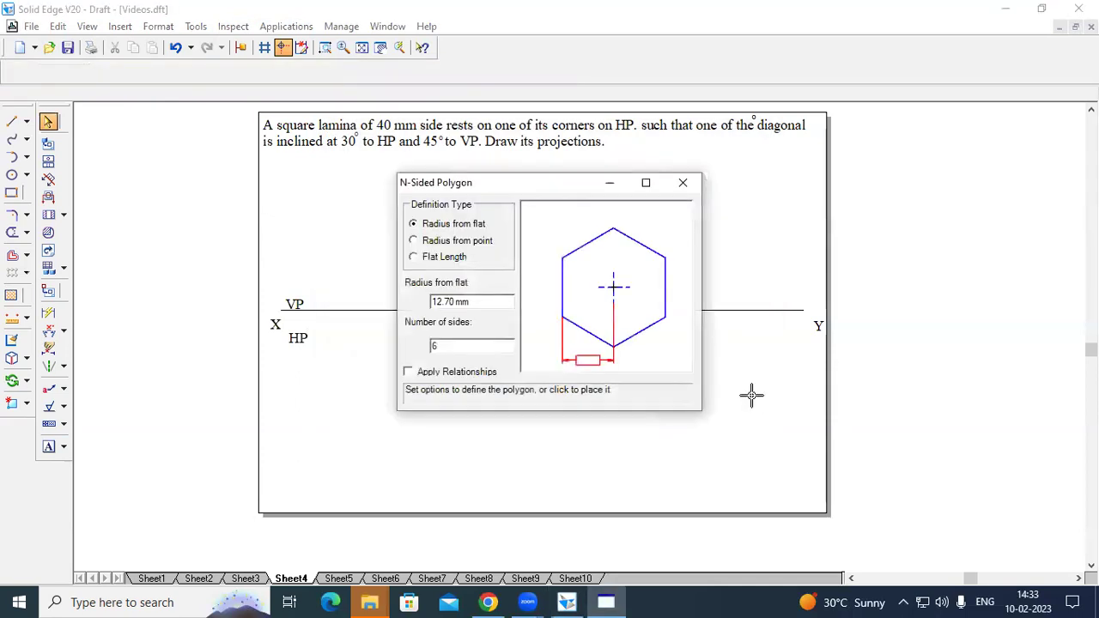
Define a polygon by flat length with 40 mm sides and 4 sides, and place it below the XY line near the HP label
{"action": "left_click", "coordinate": [414, 258]}
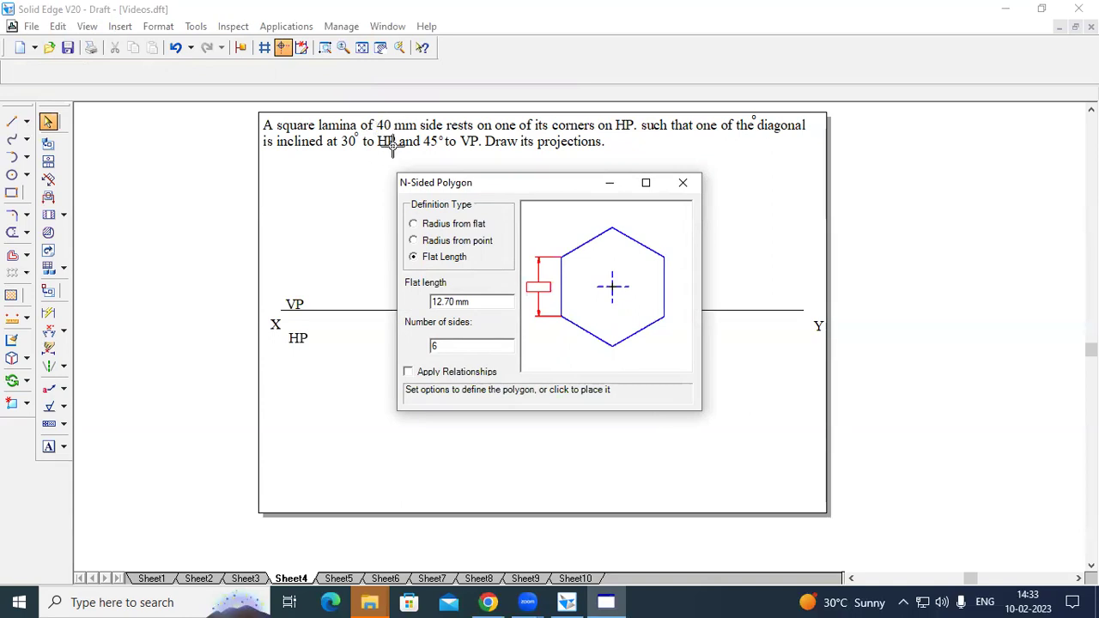
{"action": "left_click_drag", "start_coordinate": [478, 302], "coordinate": [423, 304]}
{"action": "type", "text": "4"}
{"action": "double_click", "coordinate": [434, 345]}
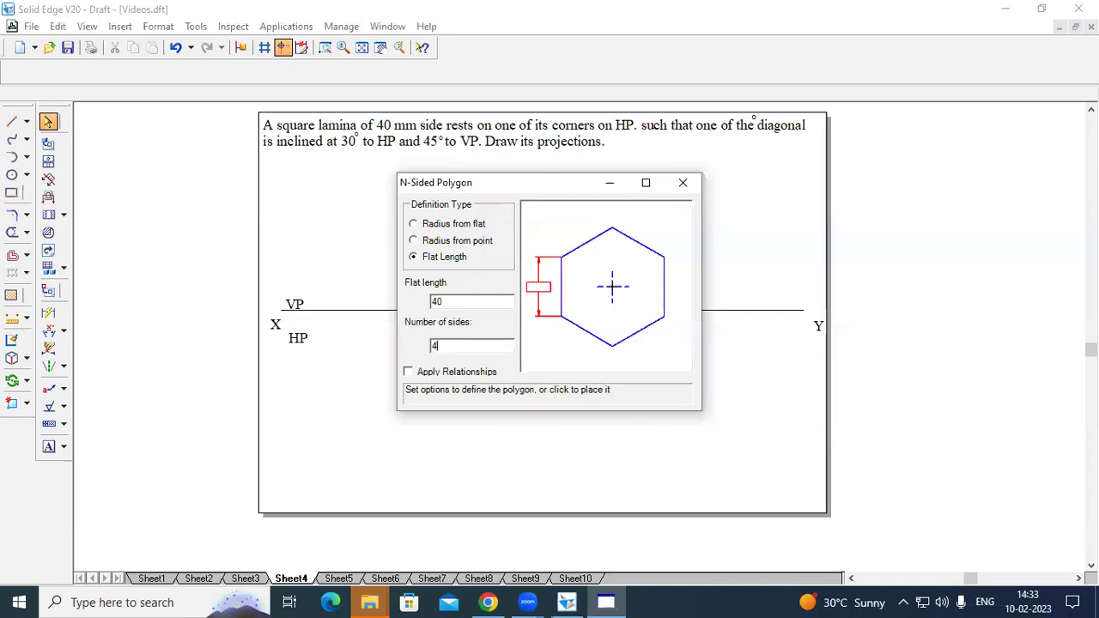
{"action": "type", "text": "4"}
{"action": "left_click", "coordinate": [610, 182]}
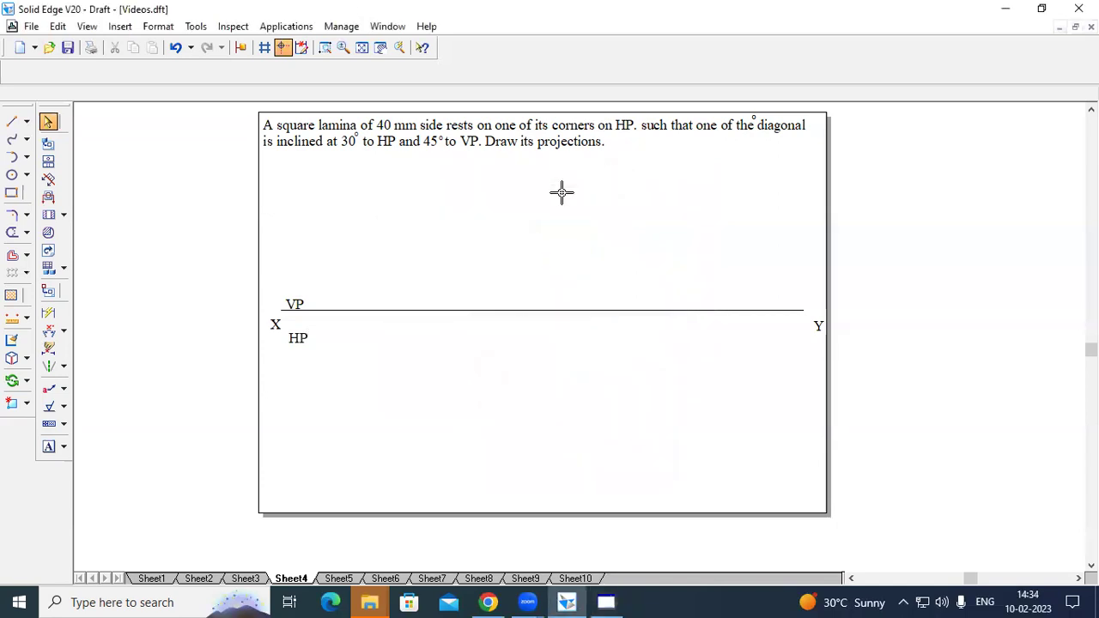
{"action": "left_click", "coordinate": [346, 430]}
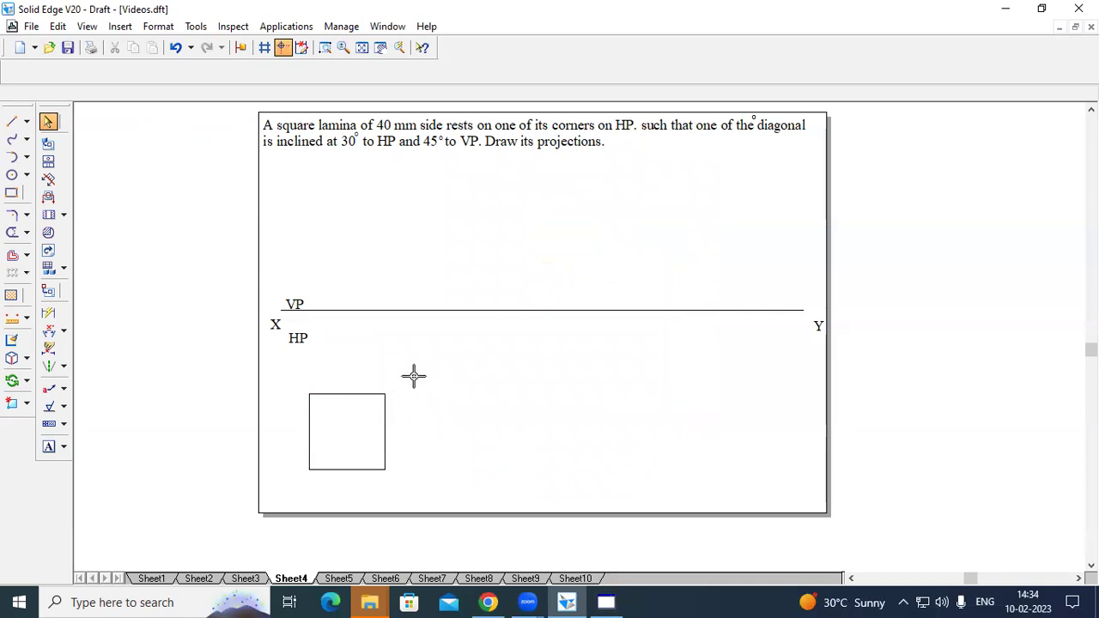
Move the whole square up and to the right, closer to the XY line, and give its outline a thicker line width
{"action": "left_click", "coordinate": [48, 121]}
{"action": "left_click_drag", "start_coordinate": [418, 367], "coordinate": [299, 491]}
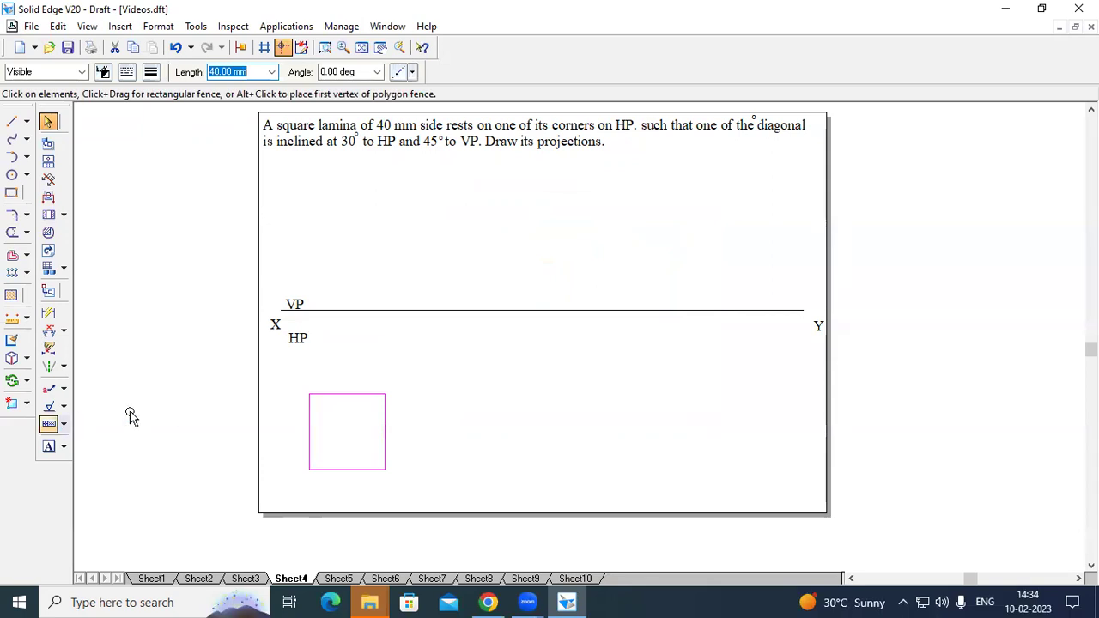
{"action": "left_click_drag", "start_coordinate": [372, 396], "coordinate": [401, 351]}
{"action": "left_click", "coordinate": [478, 382]}
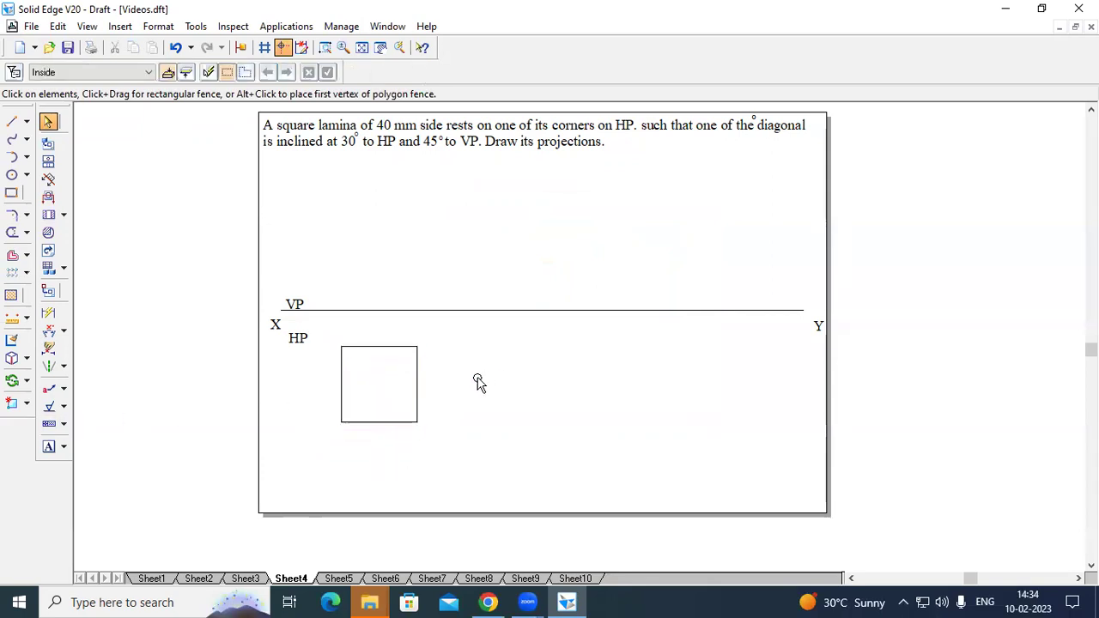
{"action": "left_click", "coordinate": [341, 422]}
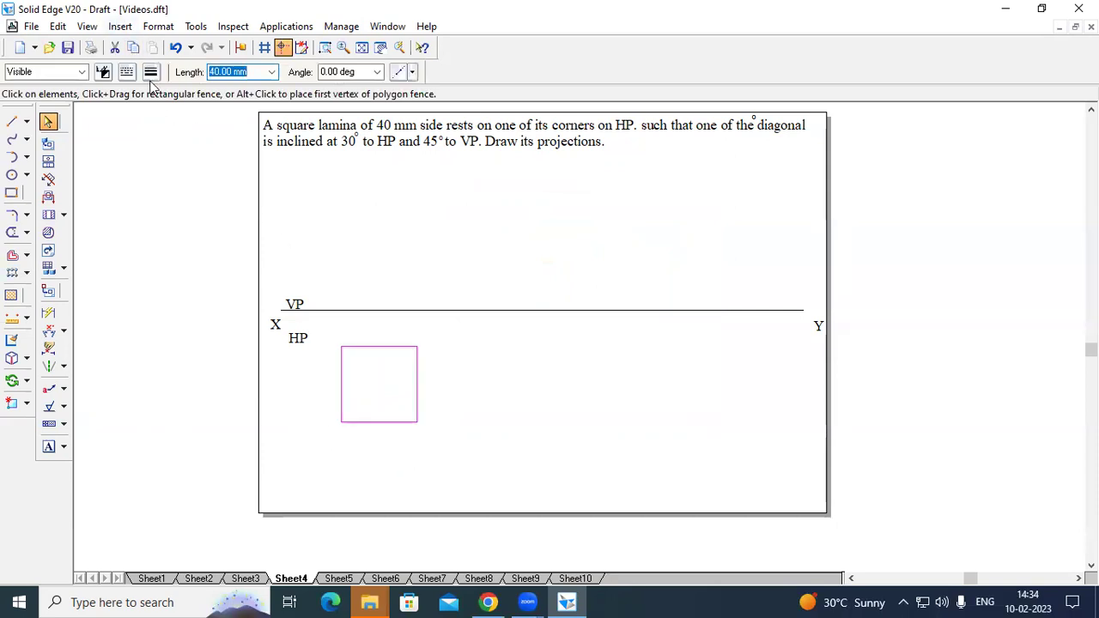
{"action": "left_click", "coordinate": [151, 71]}
{"action": "left_click", "coordinate": [489, 421]}
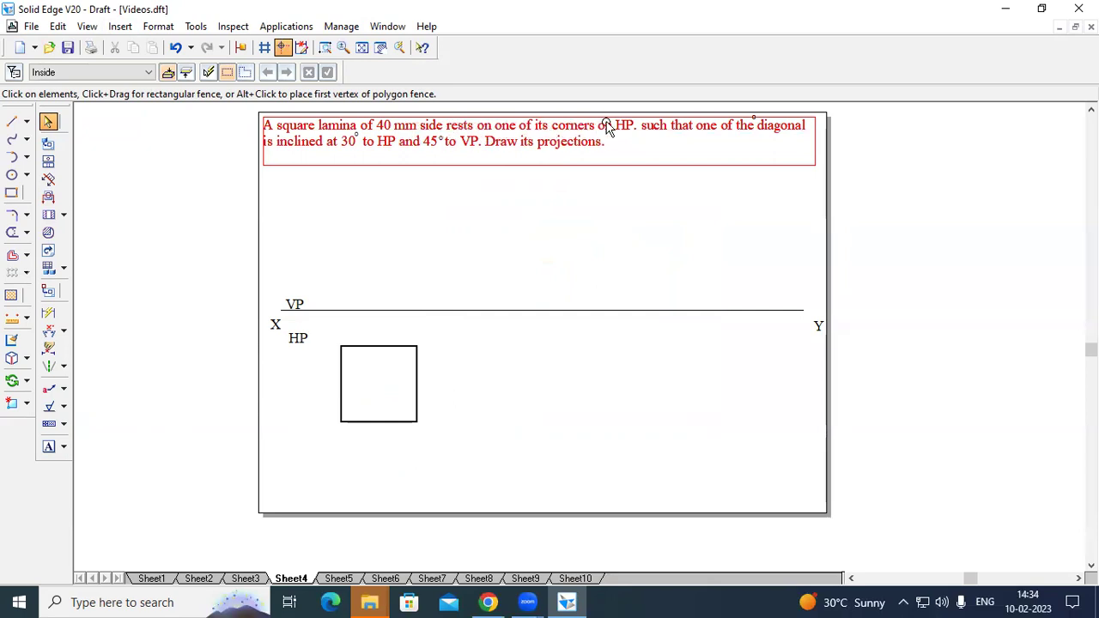
Rotate the square 45° about its upper-left corner so a diagonal is horizontal, and move it completely below the XY line
{"action": "left_click_drag", "start_coordinate": [447, 326], "coordinate": [322, 472]}
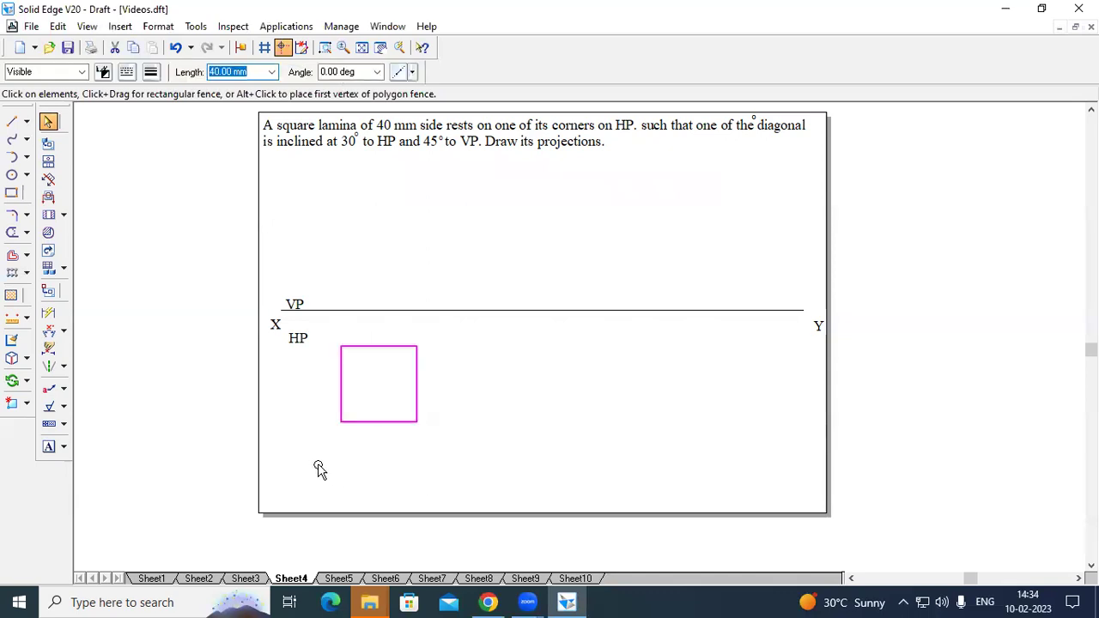
{"action": "left_click", "coordinate": [13, 382]}
{"action": "left_click", "coordinate": [340, 346]}
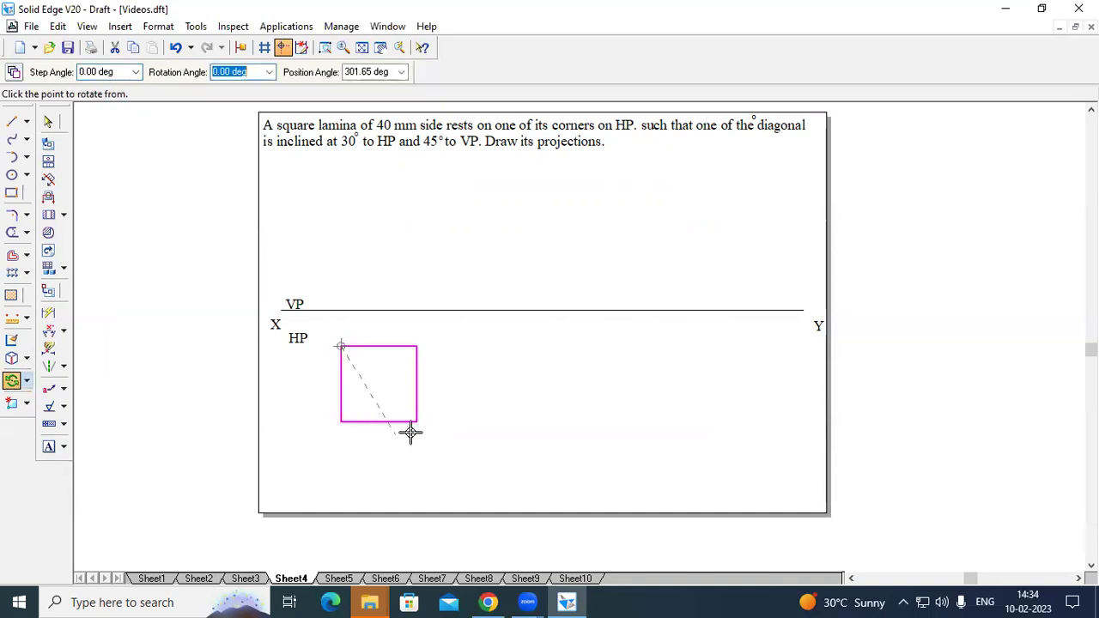
{"action": "left_click", "coordinate": [416, 423]}
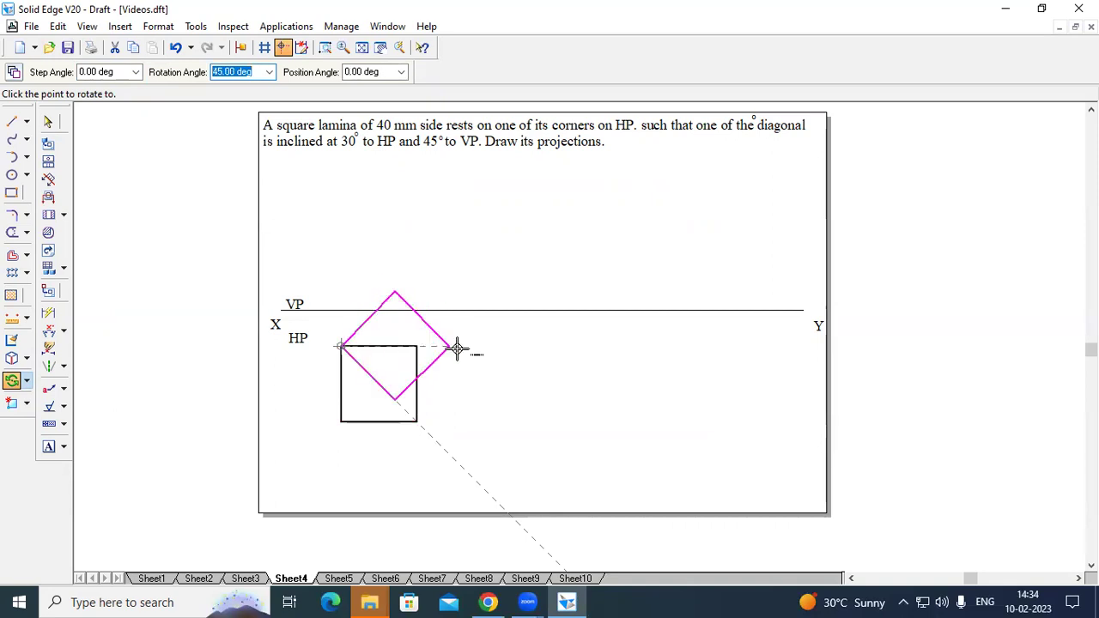
{"action": "left_click", "coordinate": [456, 347]}
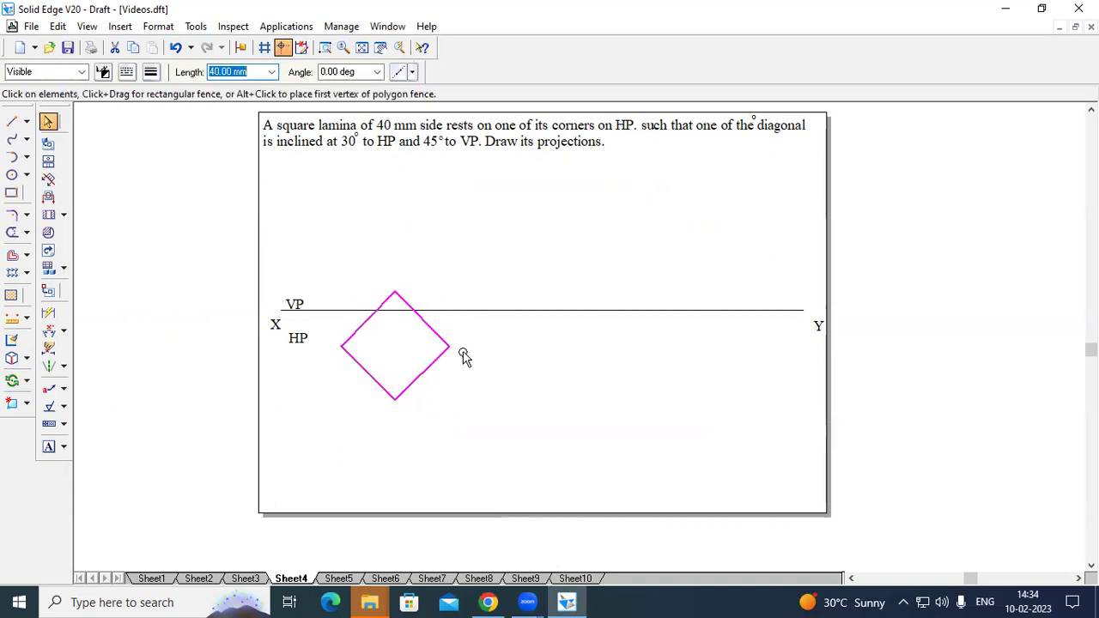
{"action": "left_click_drag", "start_coordinate": [362, 362], "coordinate": [343, 402]}
{"action": "left_click", "coordinate": [471, 413]}
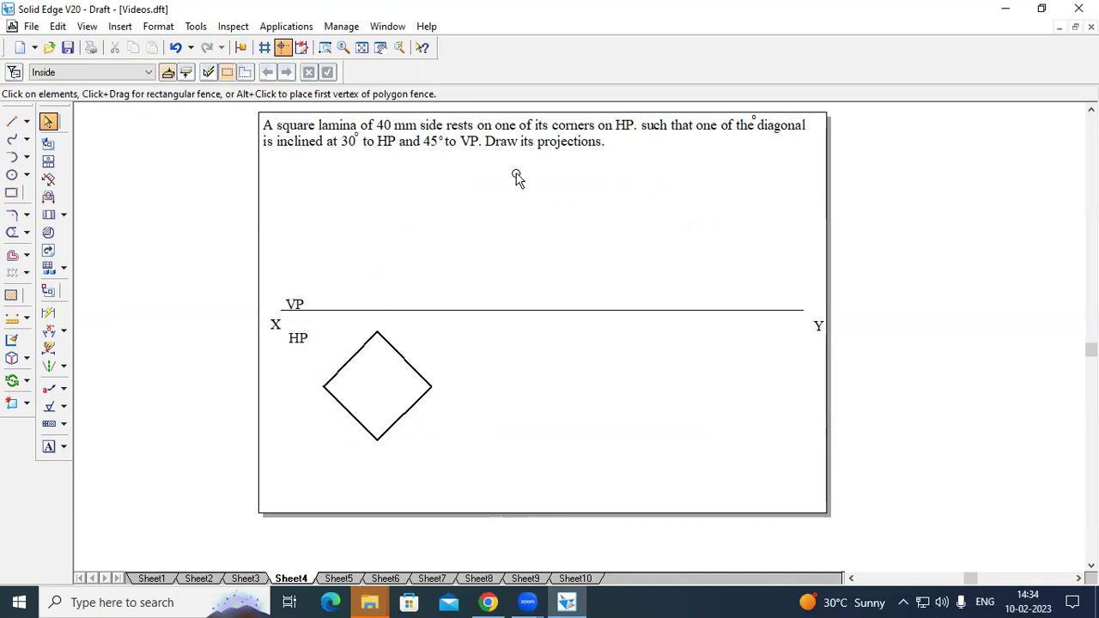
Draw a thin vertical projector from the rotated square's left corner up to the XY line
{"action": "left_click", "coordinate": [11, 121]}
{"action": "left_click", "coordinate": [150, 72]}
{"action": "left_click", "coordinate": [189, 121]}
{"action": "left_click", "coordinate": [323, 386]}
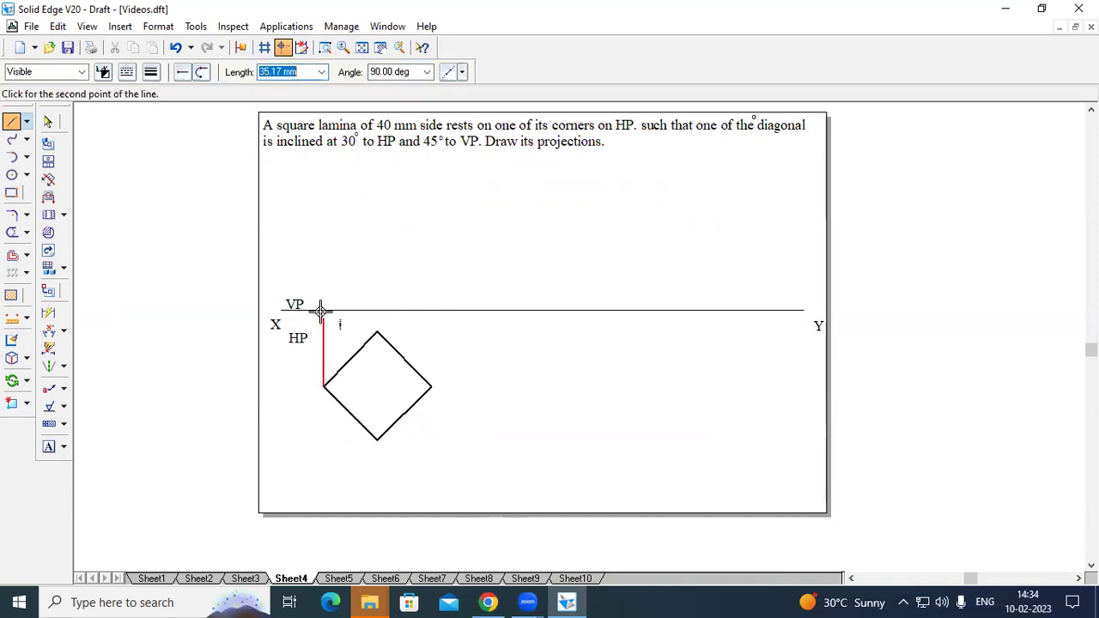
{"action": "left_click", "coordinate": [323, 310]}
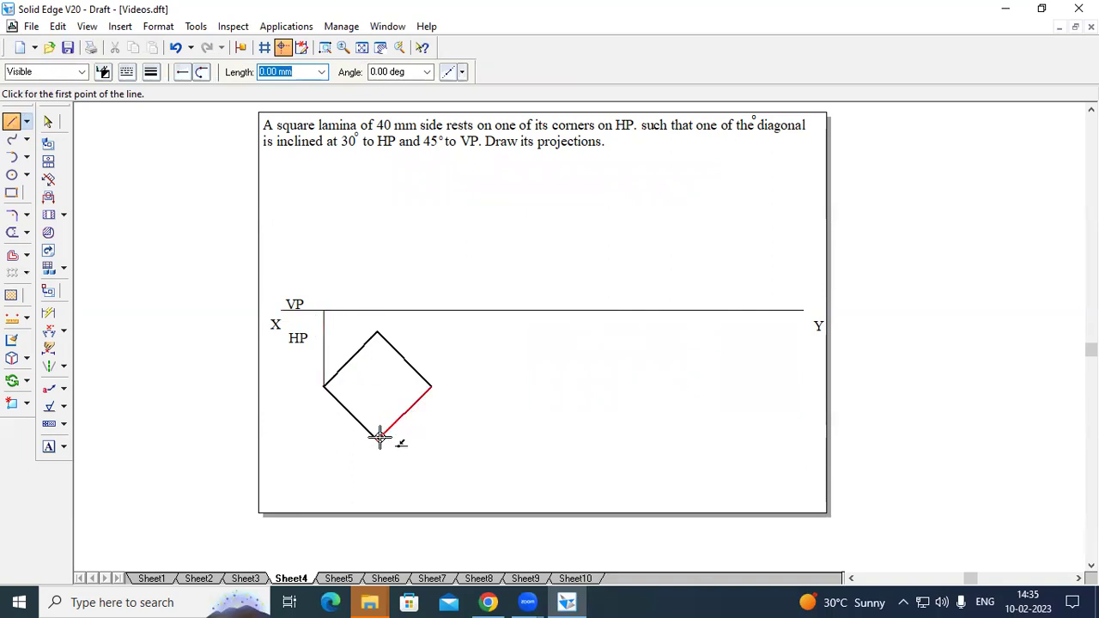
Label the square's left, lower, right and upper corners a, b, c and d
{"action": "left_click", "coordinate": [48, 446]}
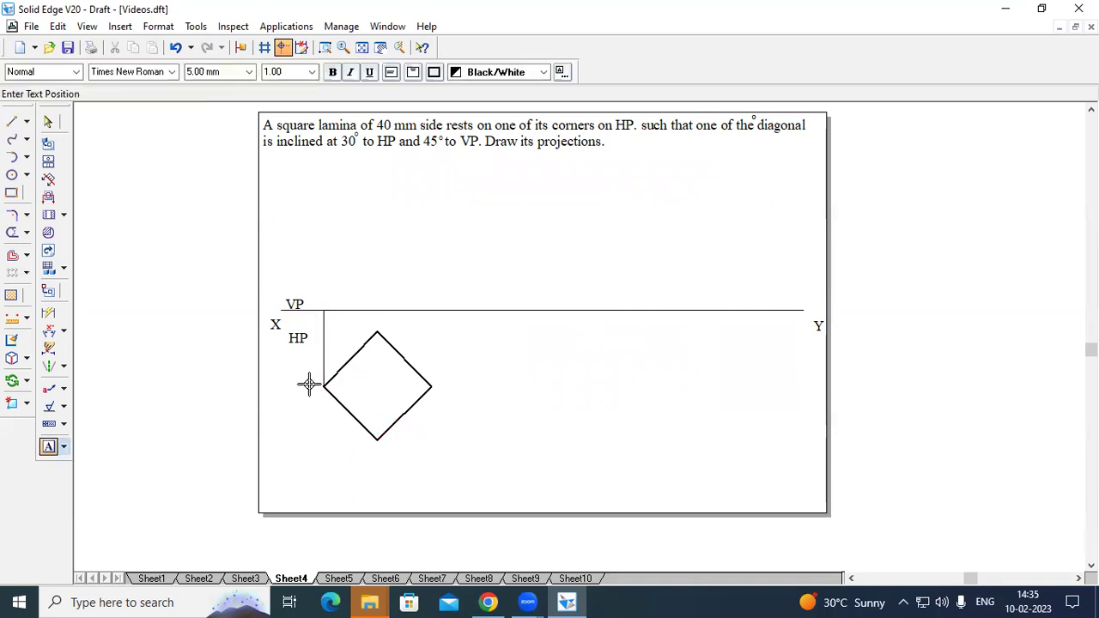
{"action": "left_click", "coordinate": [307, 387]}
{"action": "type", "text": "A"}
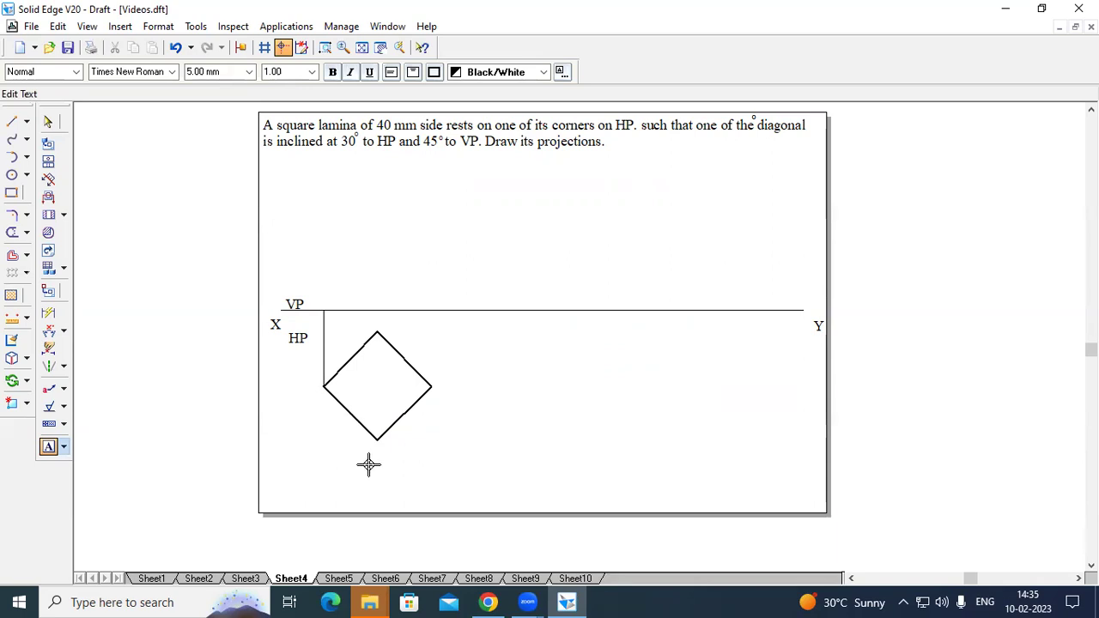
{"action": "left_click", "coordinate": [374, 449]}
{"action": "type", "text": "b"}
{"action": "left_click", "coordinate": [434, 388]}
{"action": "type", "text": "c"}
{"action": "left_click", "coordinate": [383, 323]}
{"action": "type", "text": "d"}
Draw vertical projectors from corners b and c up to the XY line
{"action": "left_click", "coordinate": [11, 121]}
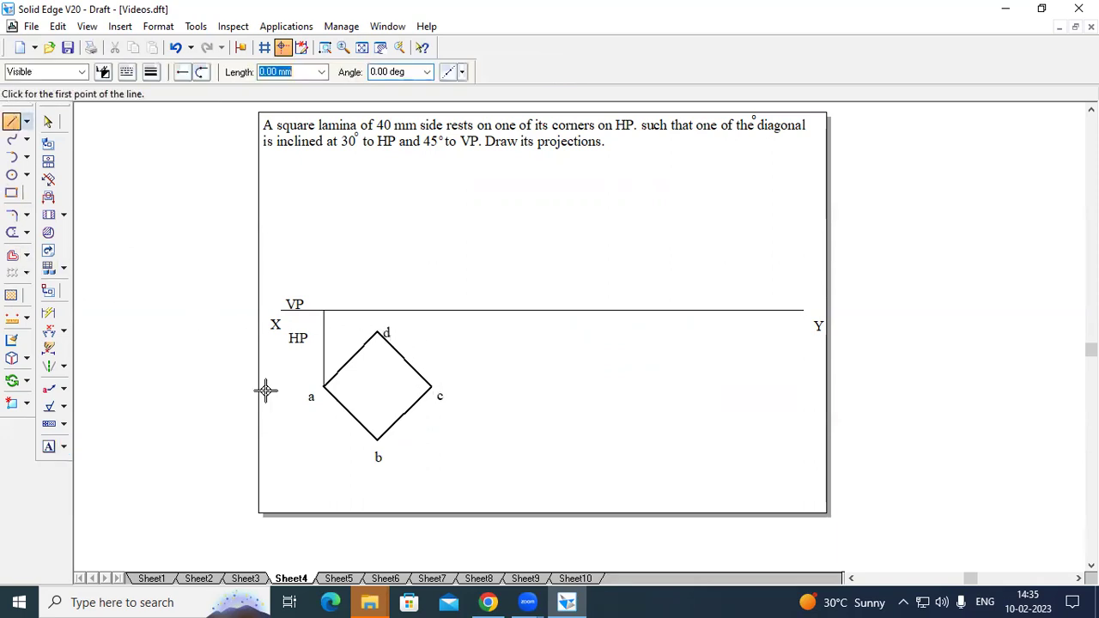
{"action": "left_click", "coordinate": [378, 440]}
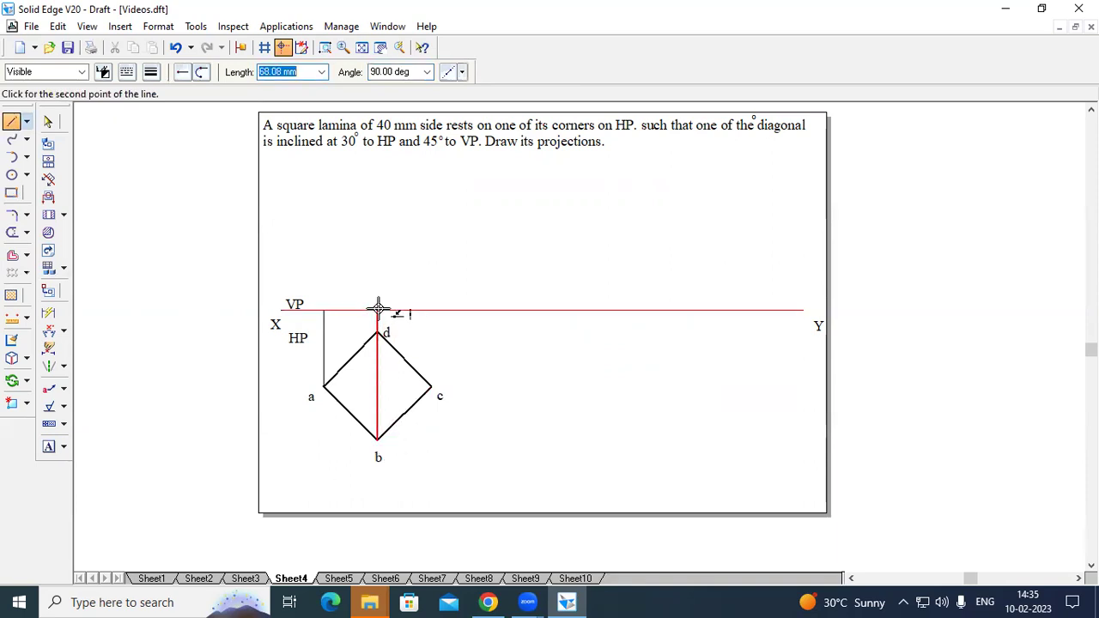
{"action": "left_click", "coordinate": [378, 309]}
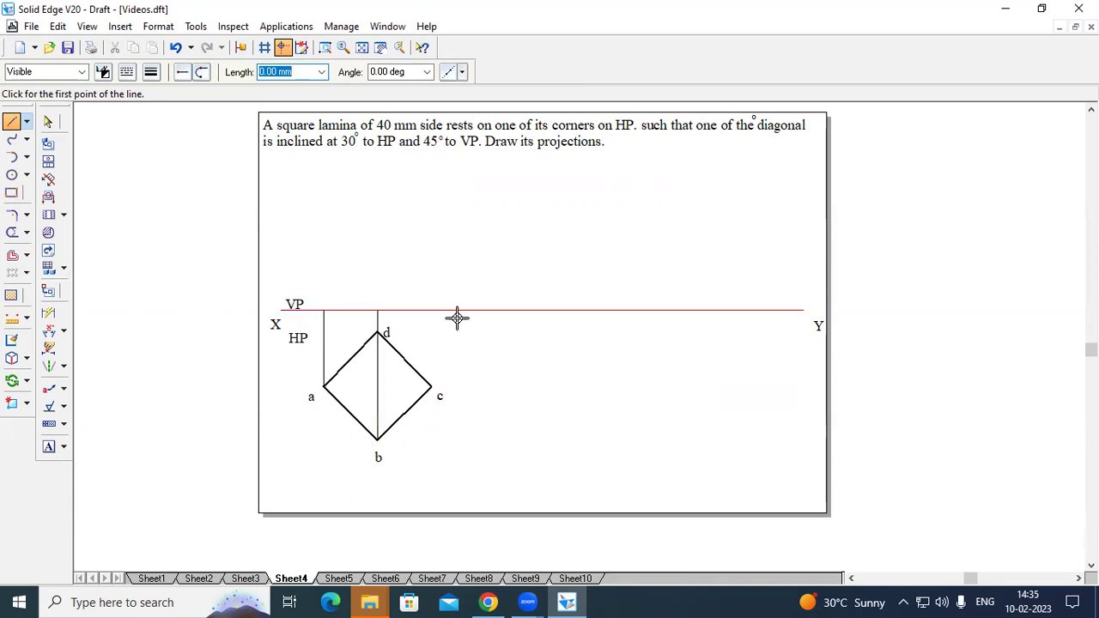
{"action": "left_click", "coordinate": [431, 385]}
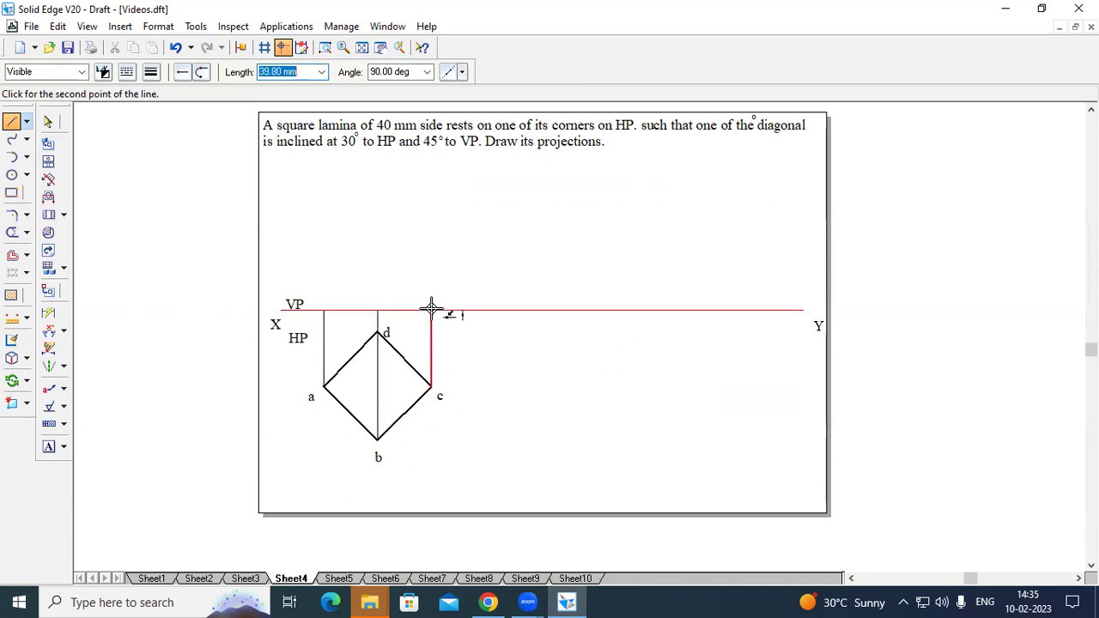
{"action": "left_click", "coordinate": [431, 309]}
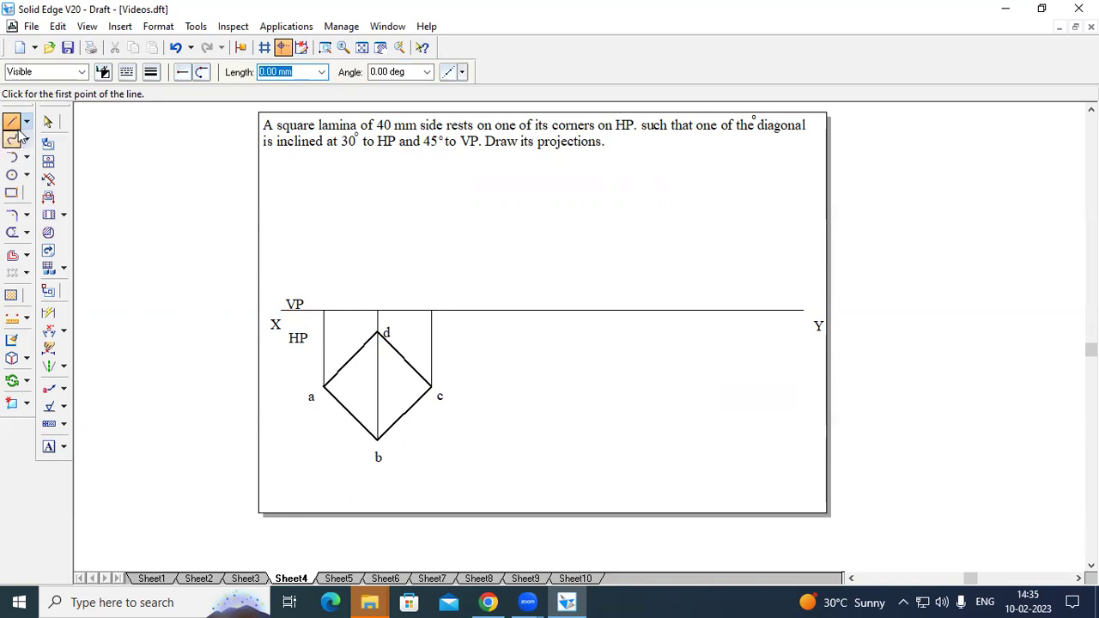
Draw a thick line along the XY line from a's projector through b's projector to c's projector as the edge front view
{"action": "key", "text": "Tab"}
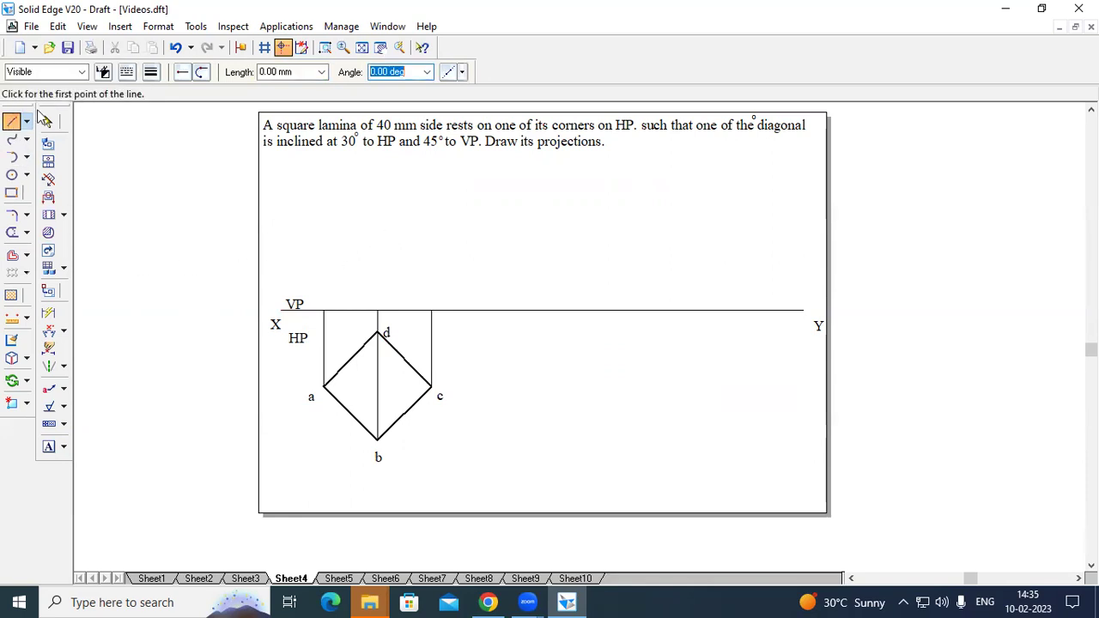
{"action": "left_click", "coordinate": [152, 73]}
{"action": "left_click", "coordinate": [169, 133]}
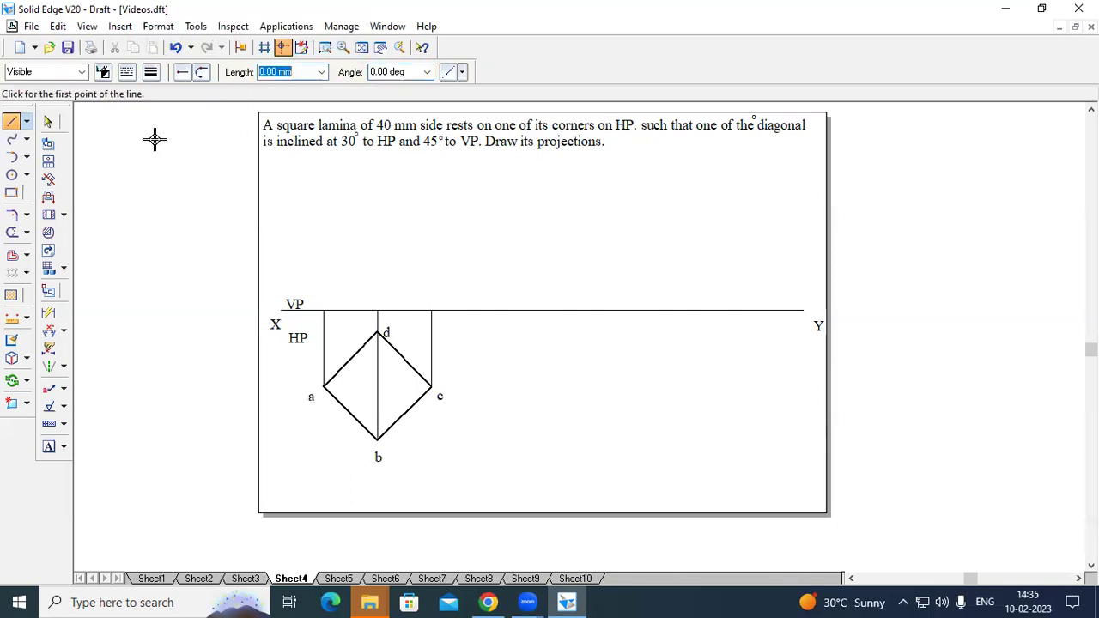
{"action": "left_click", "coordinate": [324, 311]}
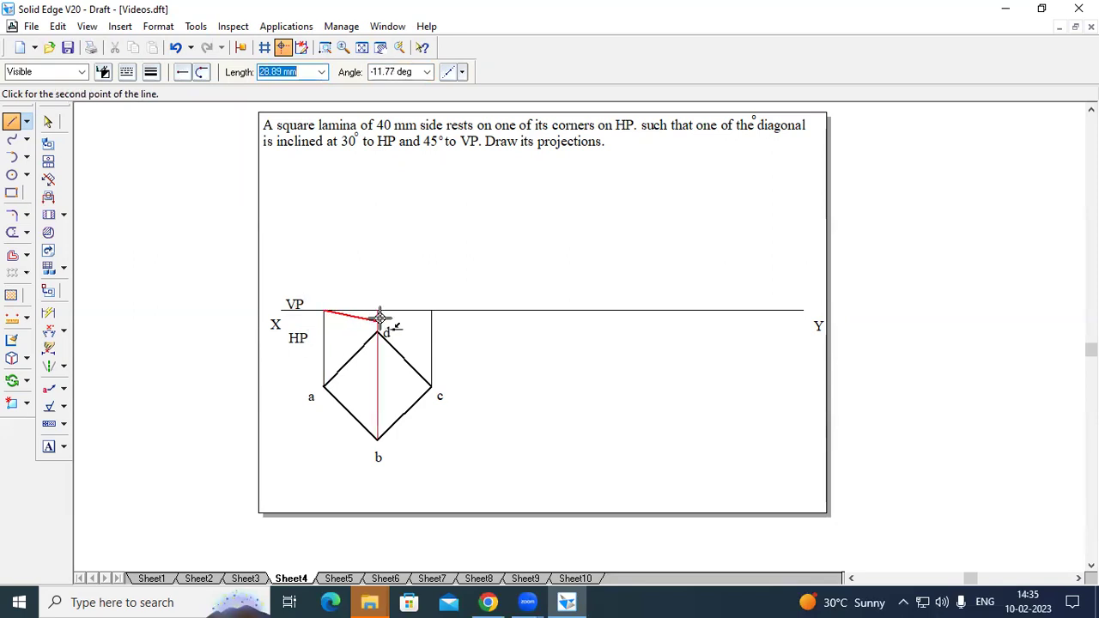
{"action": "left_click", "coordinate": [379, 310]}
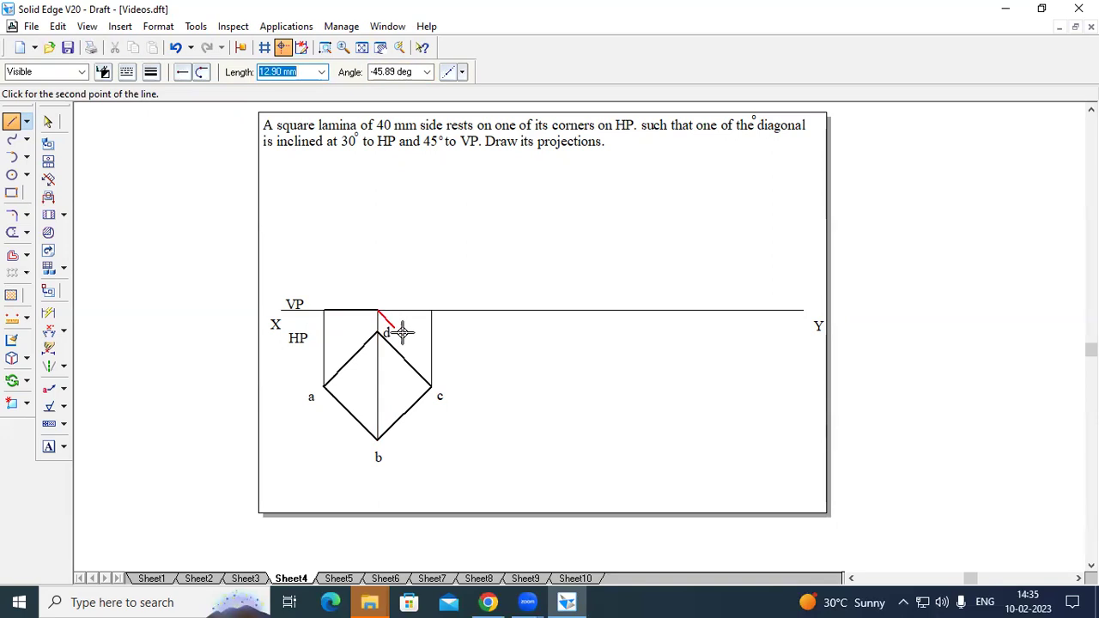
{"action": "left_click", "coordinate": [433, 310]}
Label the edge front view's points a', b'[d'] and c' above the XY line
{"action": "left_click", "coordinate": [48, 447]}
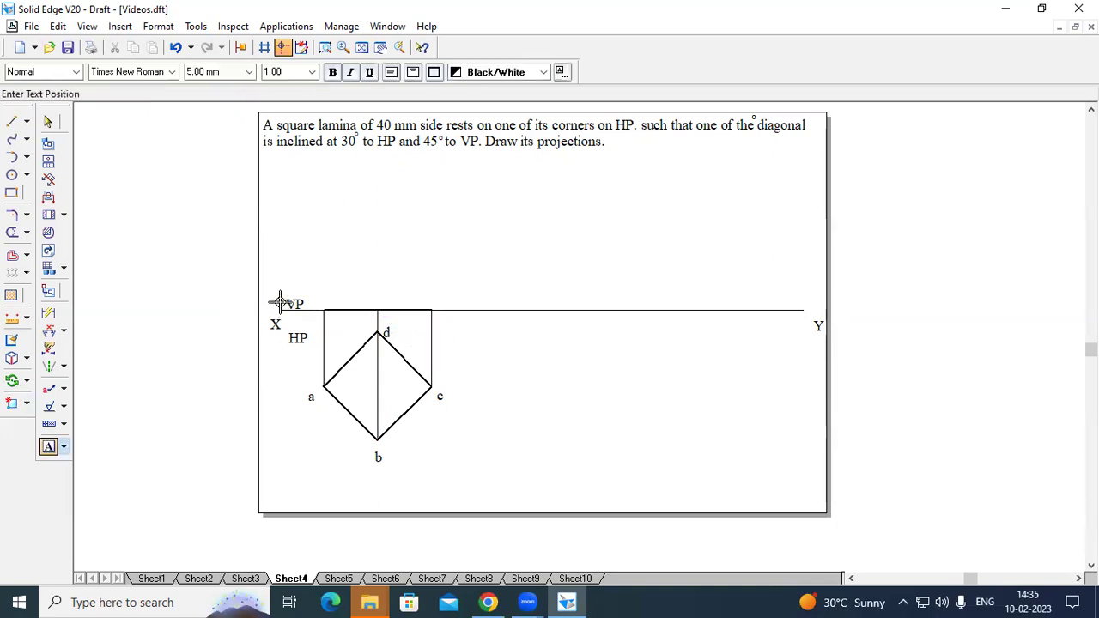
{"action": "left_click", "coordinate": [308, 291]}
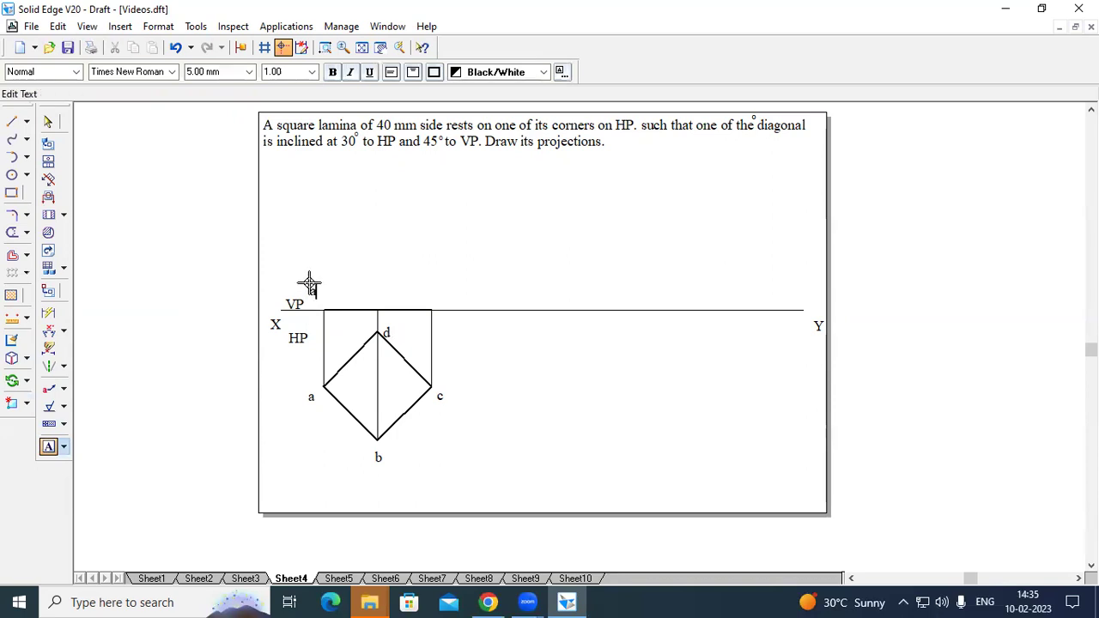
{"action": "left_click", "coordinate": [311, 285]}
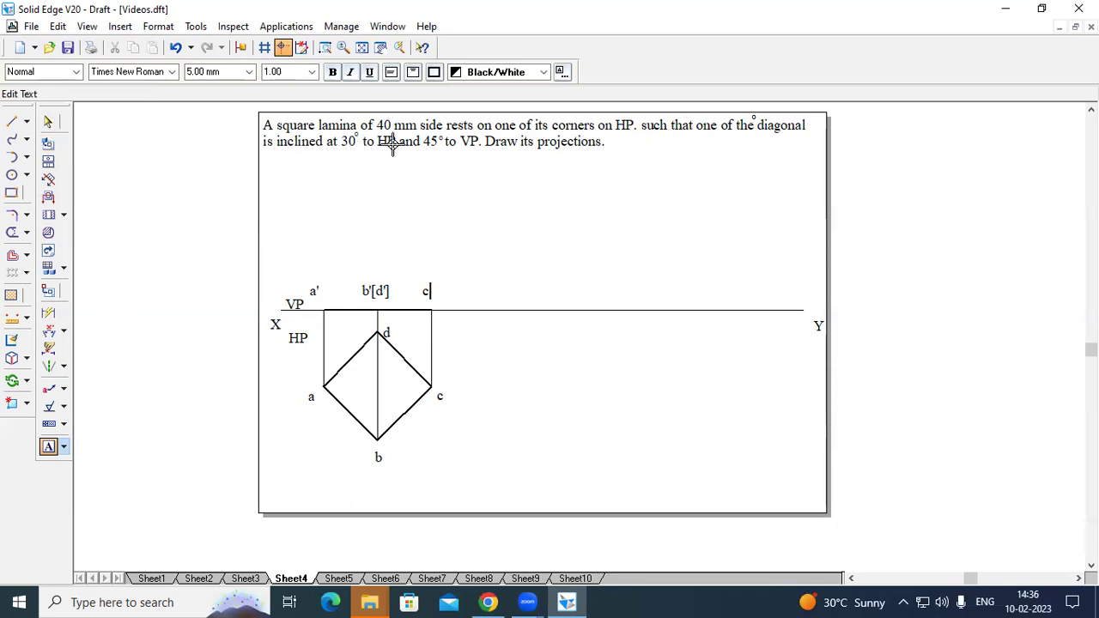
Copy the front view line and its labels about 76 mm to the right along the XY line
{"action": "left_click", "coordinate": [48, 121]}
{"action": "left_click_drag", "start_coordinate": [432, 318], "coordinate": [310, 335]}
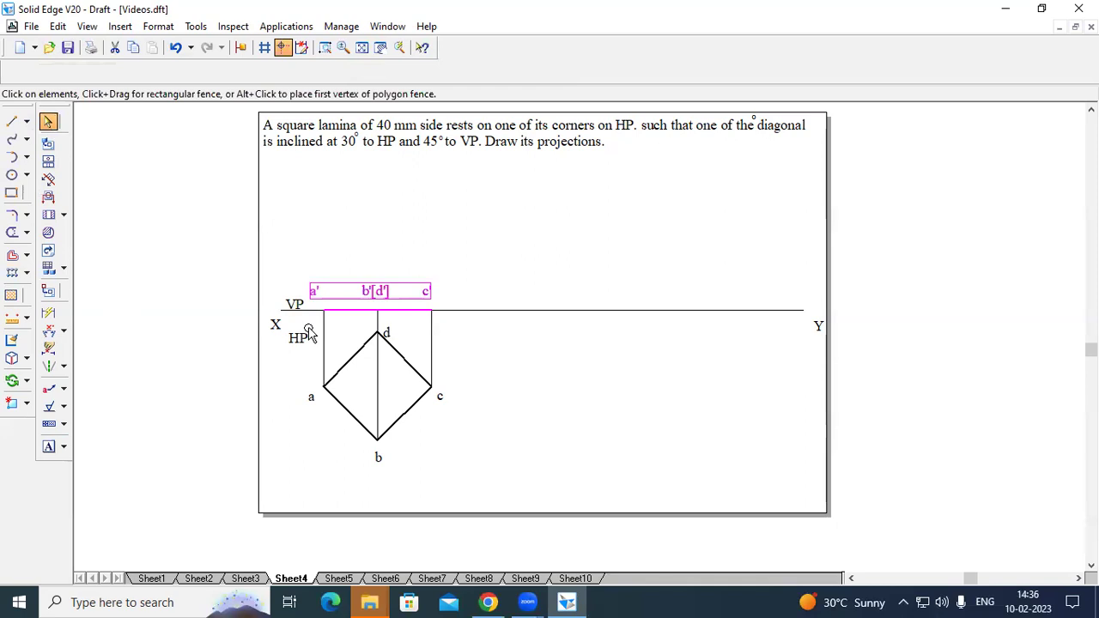
{"action": "left_click", "coordinate": [27, 381]}
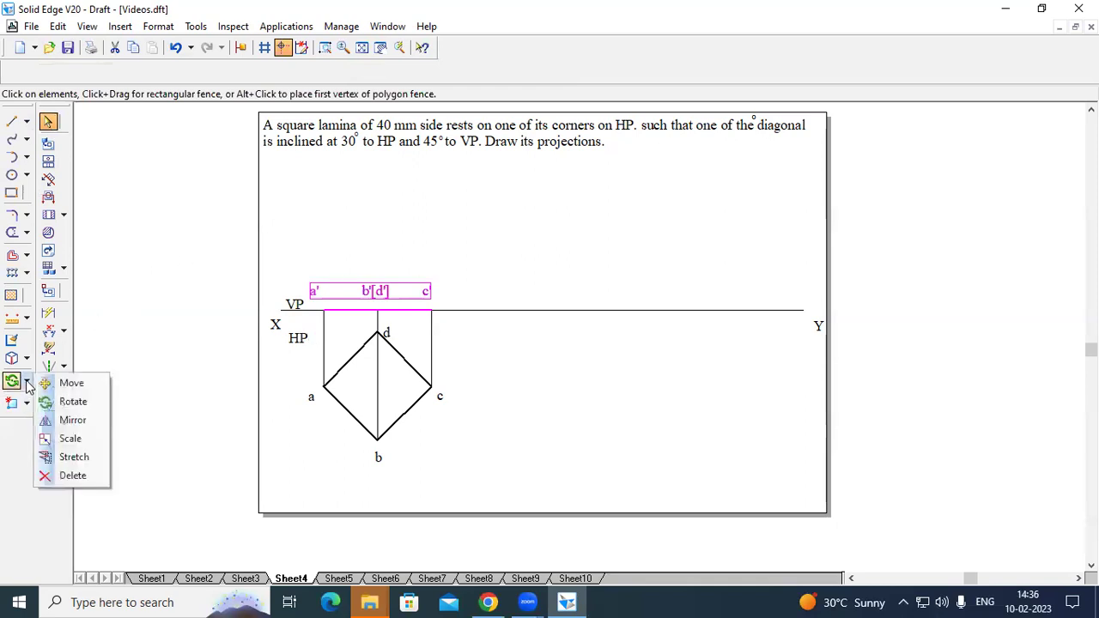
{"action": "left_click", "coordinate": [72, 384]}
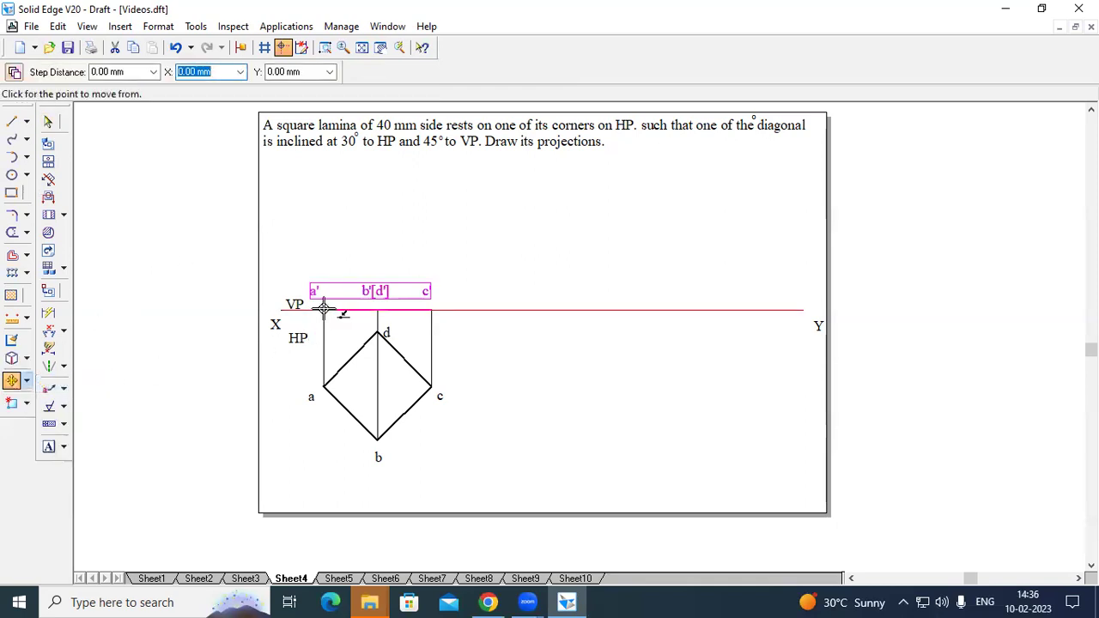
{"action": "left_click", "coordinate": [14, 71]}
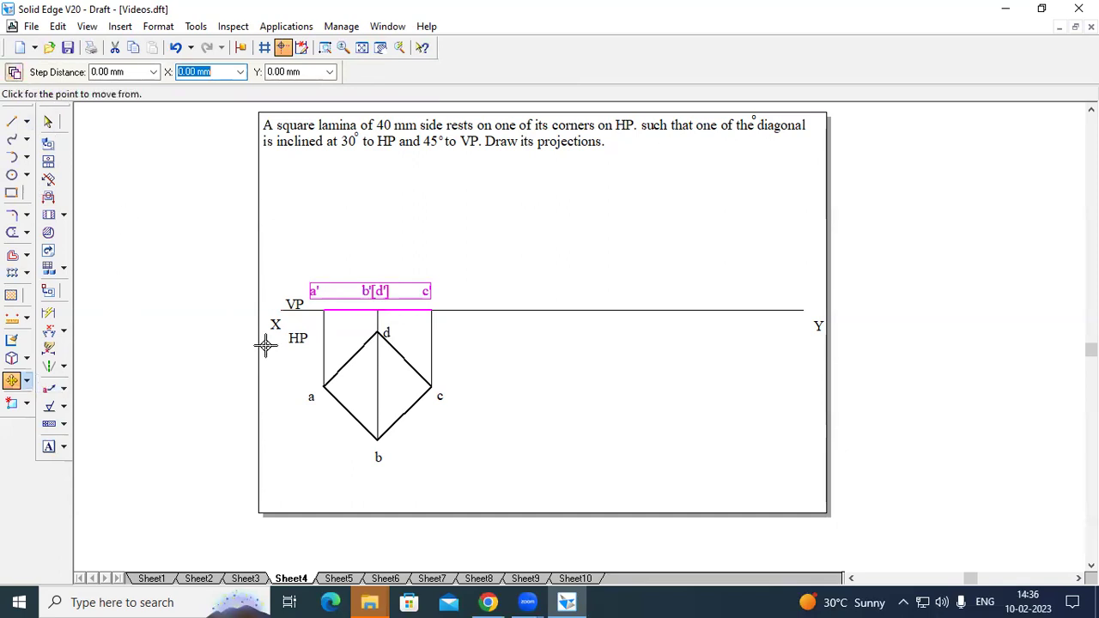
{"action": "left_click", "coordinate": [324, 309]}
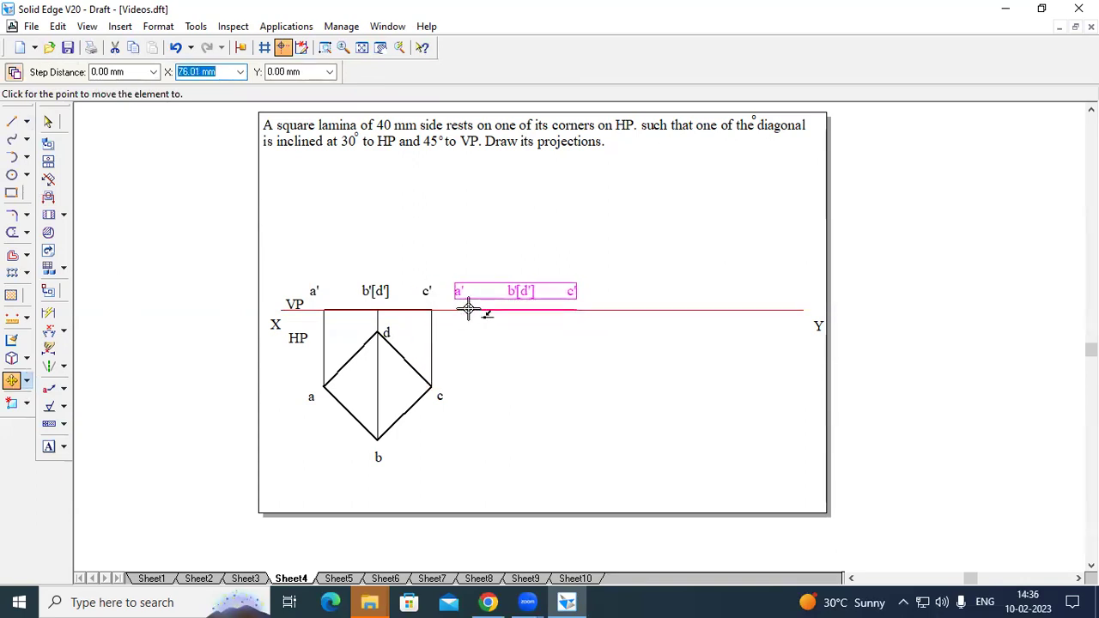
Rotate the copied front view line and its labels 30° about the a' end on the XY line
{"action": "left_click", "coordinate": [29, 383]}
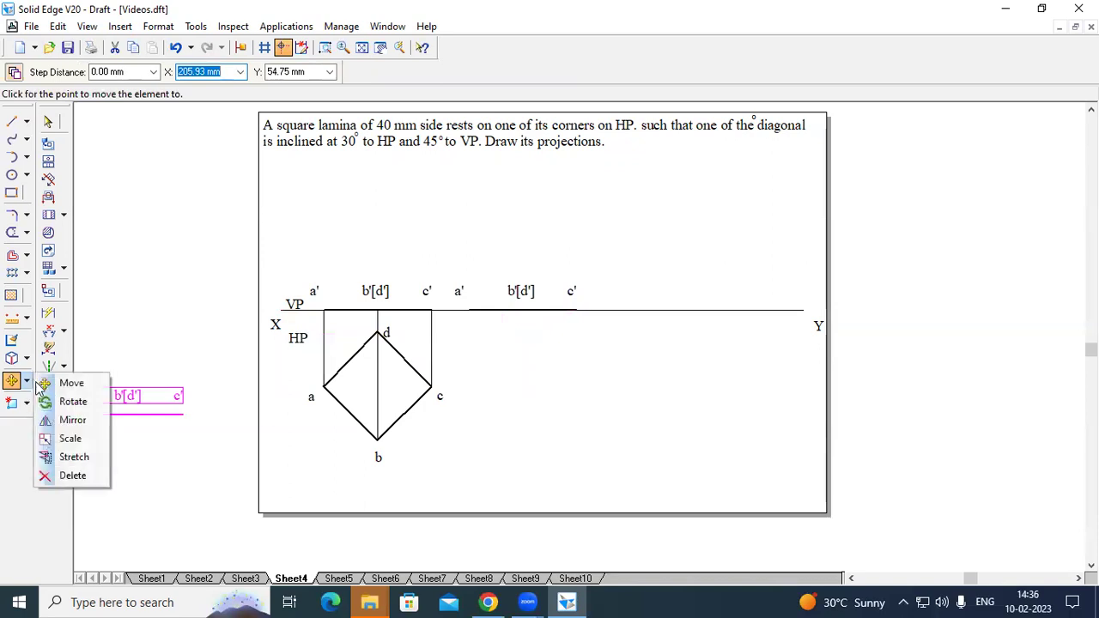
{"action": "left_click", "coordinate": [62, 401]}
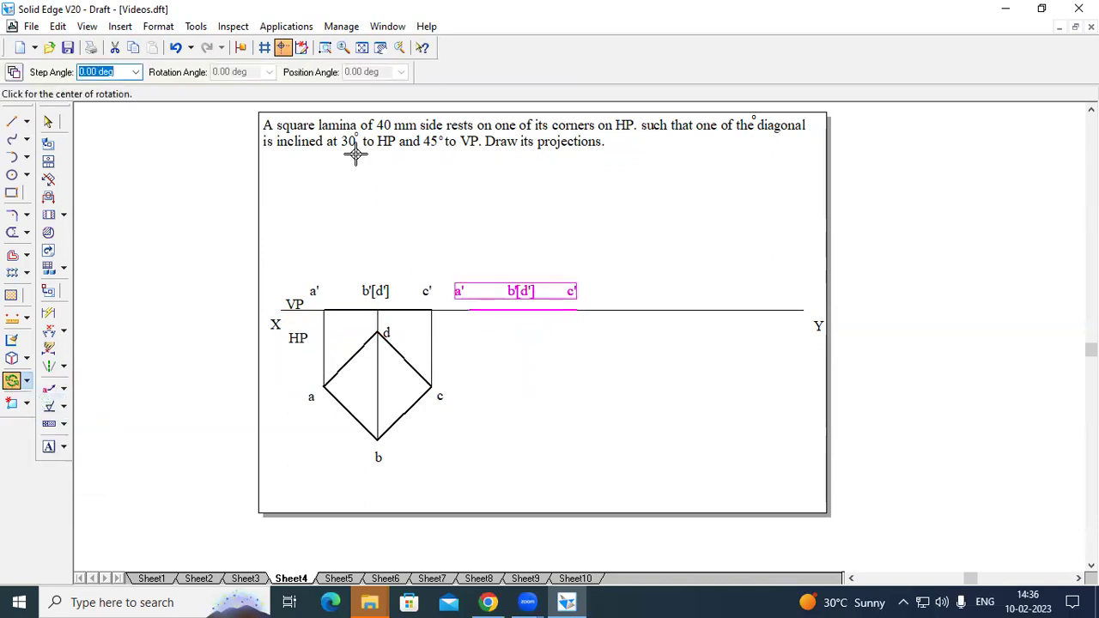
{"action": "left_click", "coordinate": [468, 311]}
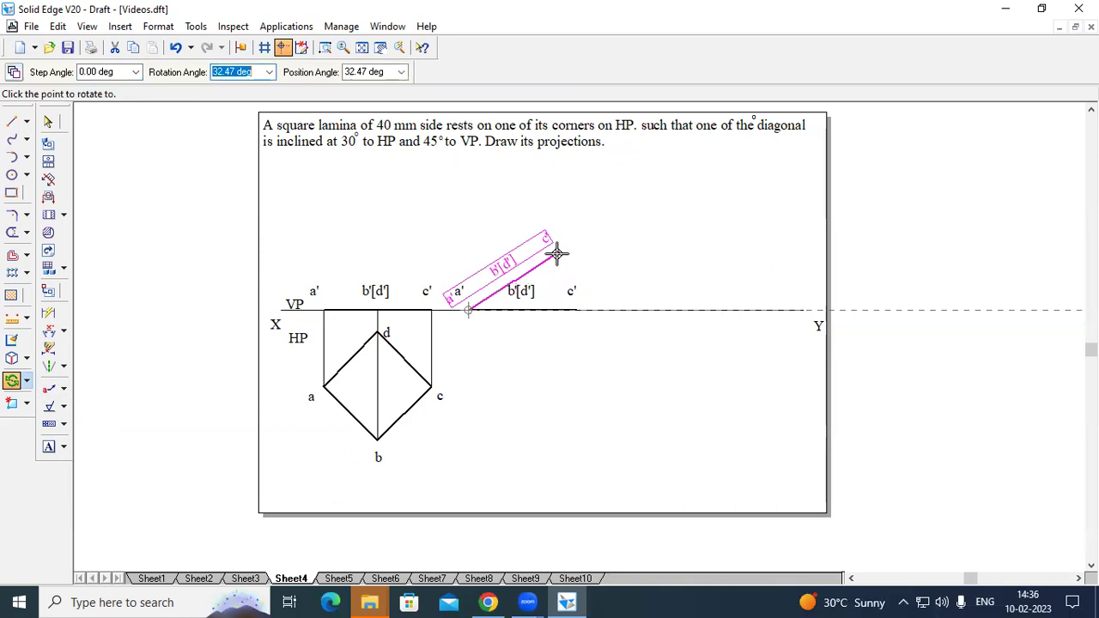
{"action": "type", "text": "3"}
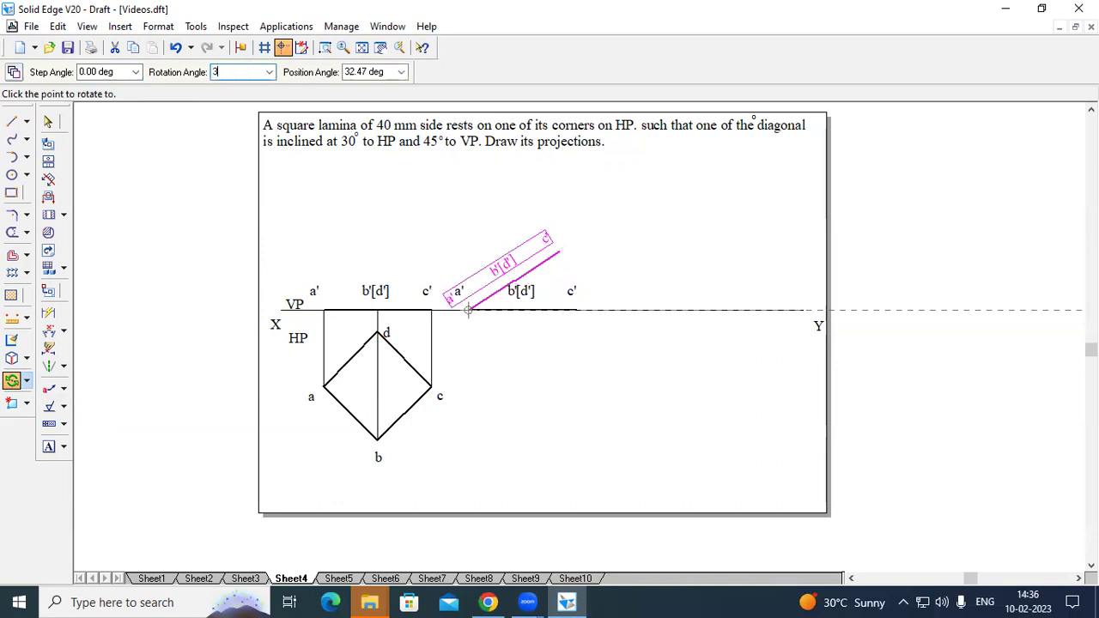
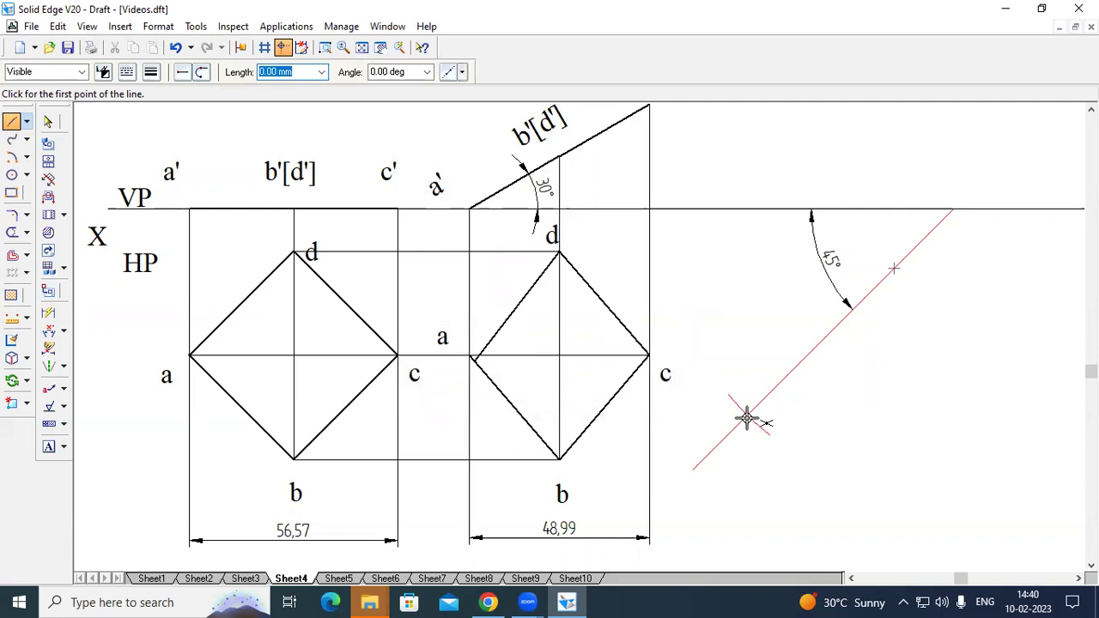
Draw a horizontal line about 70 mm long to the right from the arc's intersection with the 45° line
{"action": "left_click", "coordinate": [747, 415]}
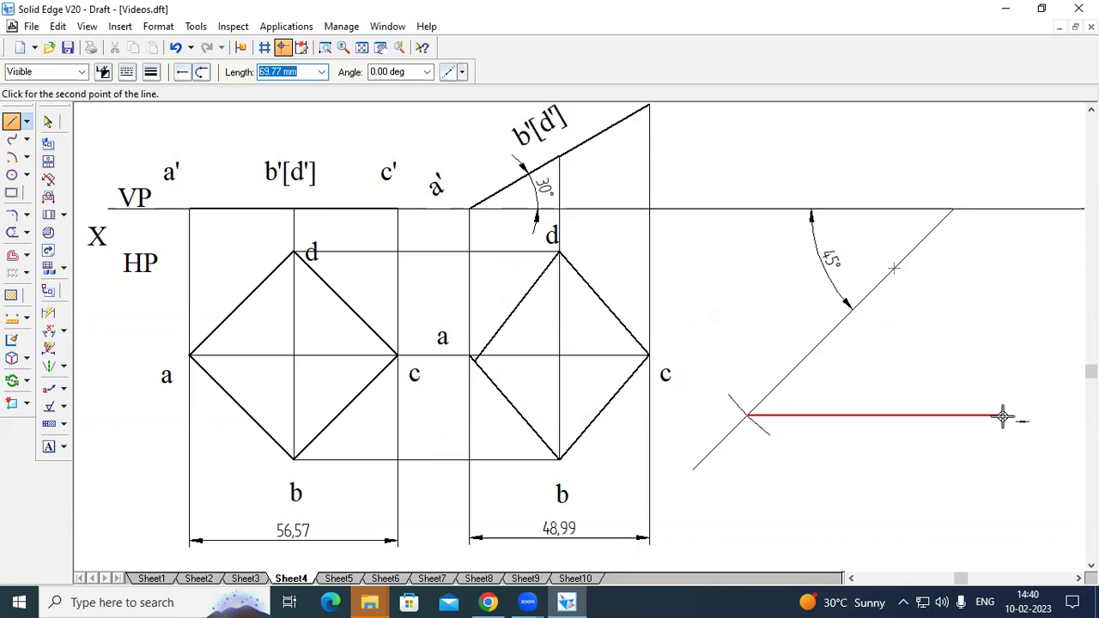
{"action": "left_click", "coordinate": [1003, 417]}
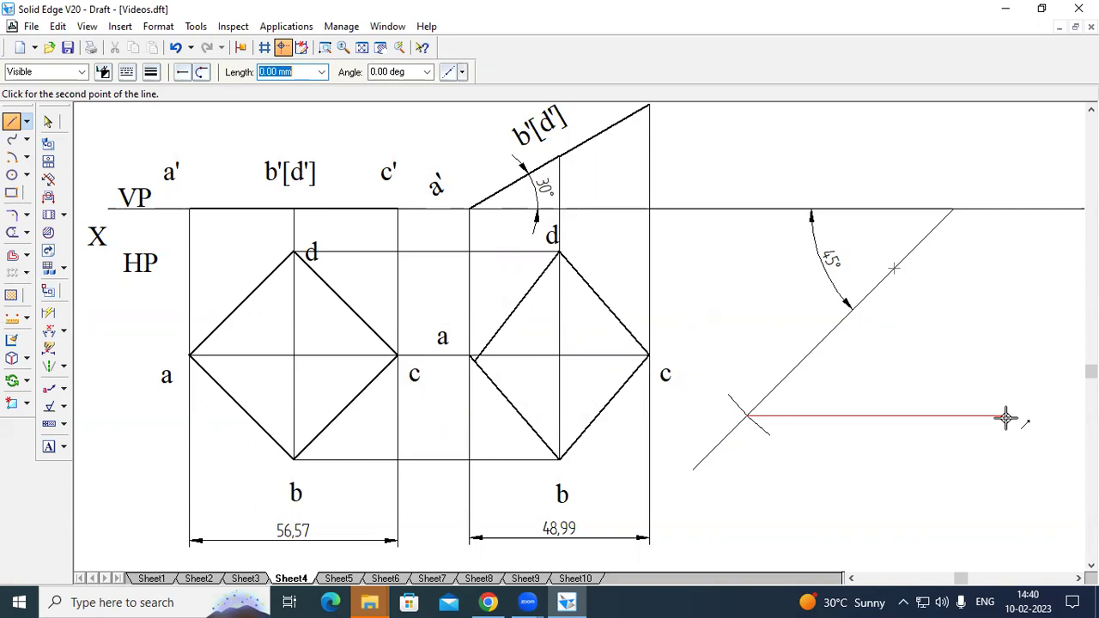
{"action": "key", "text": "Escape"}
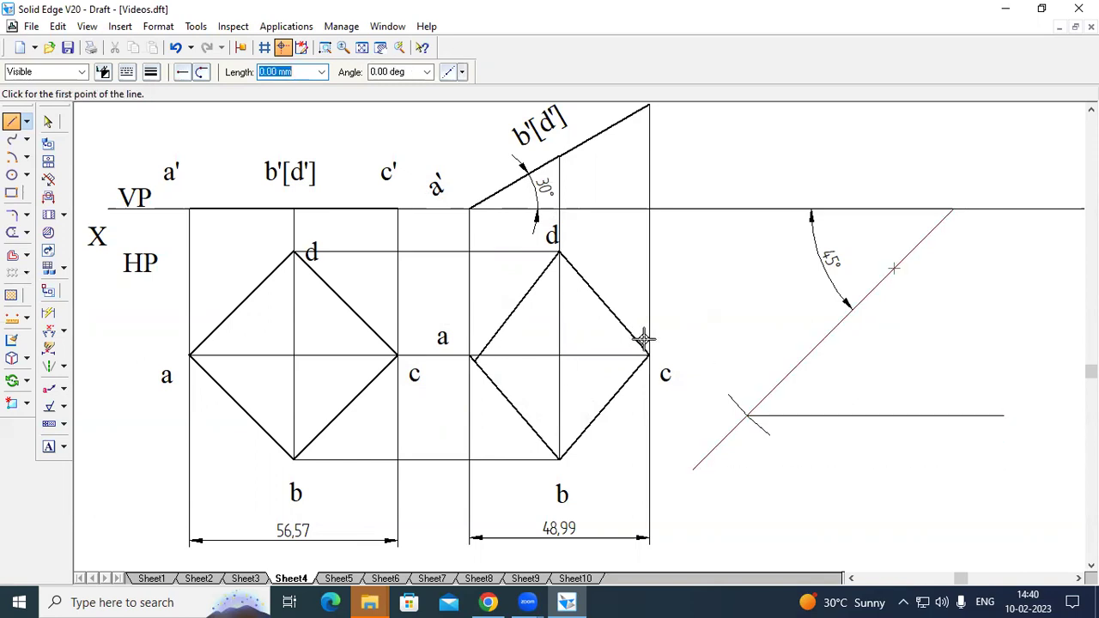
{"action": "left_click", "coordinate": [11, 158]}
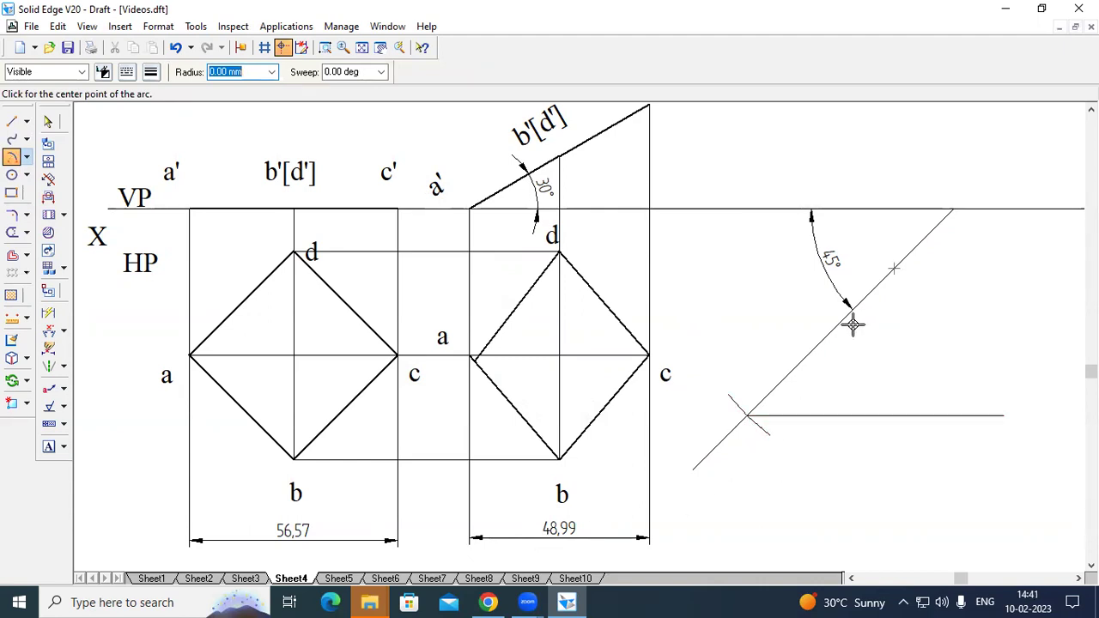
{"action": "left_click", "coordinate": [895, 268]}
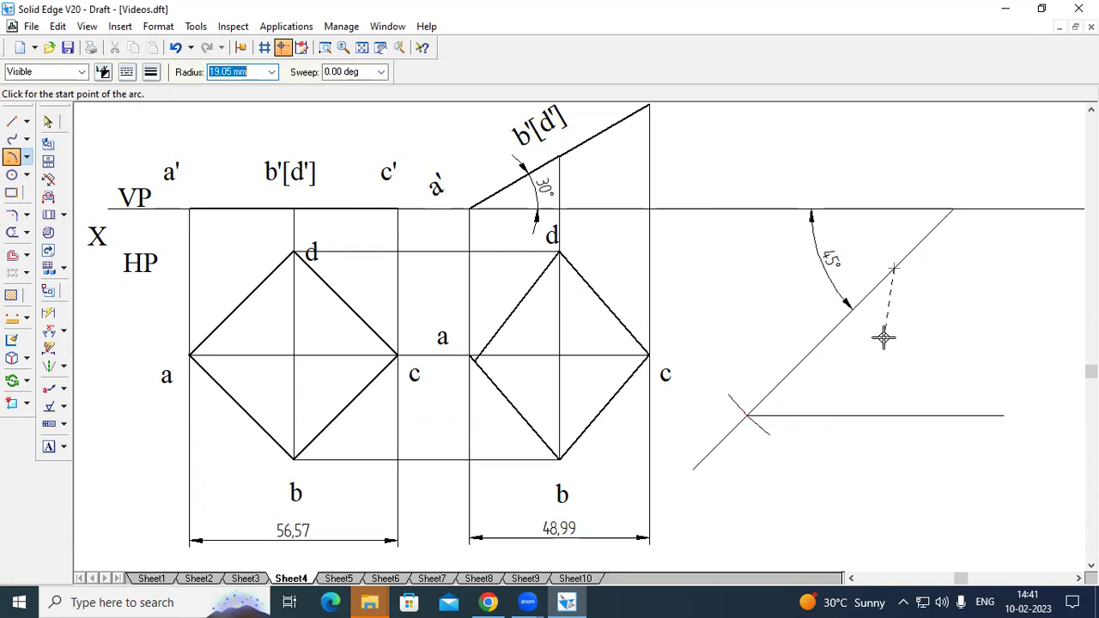
{"action": "type", "text": "48.99"}
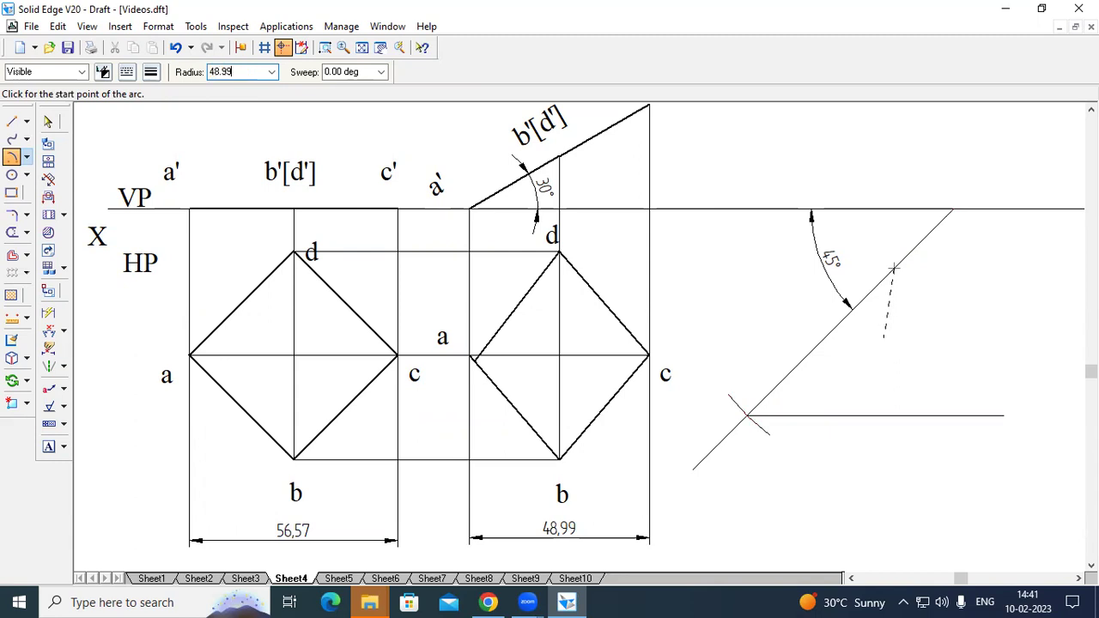
{"action": "key", "text": "Tab"}
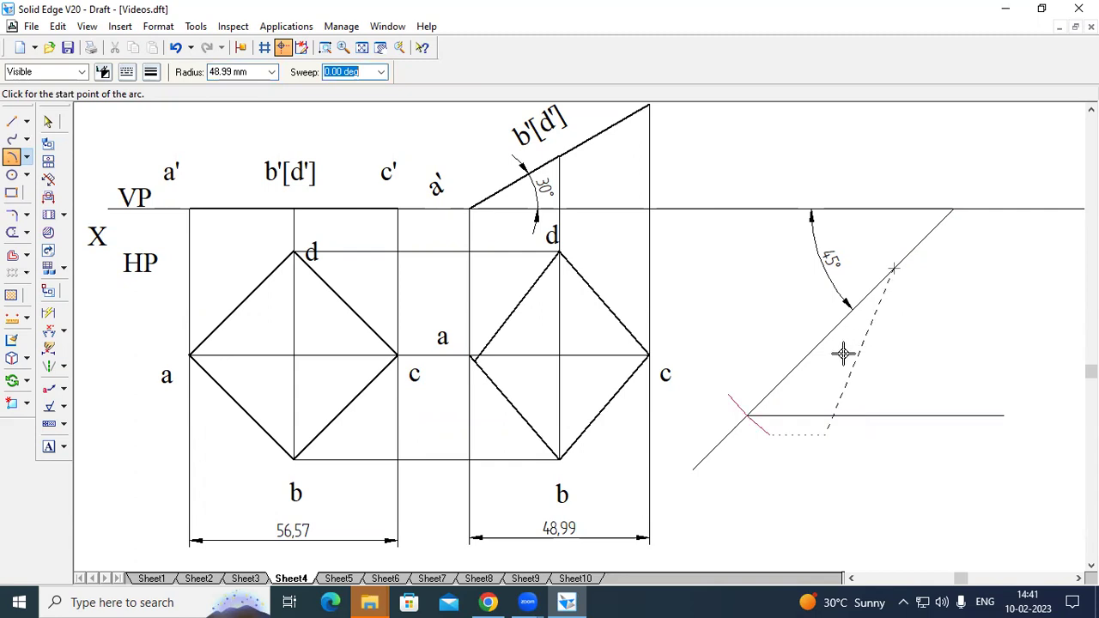
{"action": "left_click", "coordinate": [801, 416]}
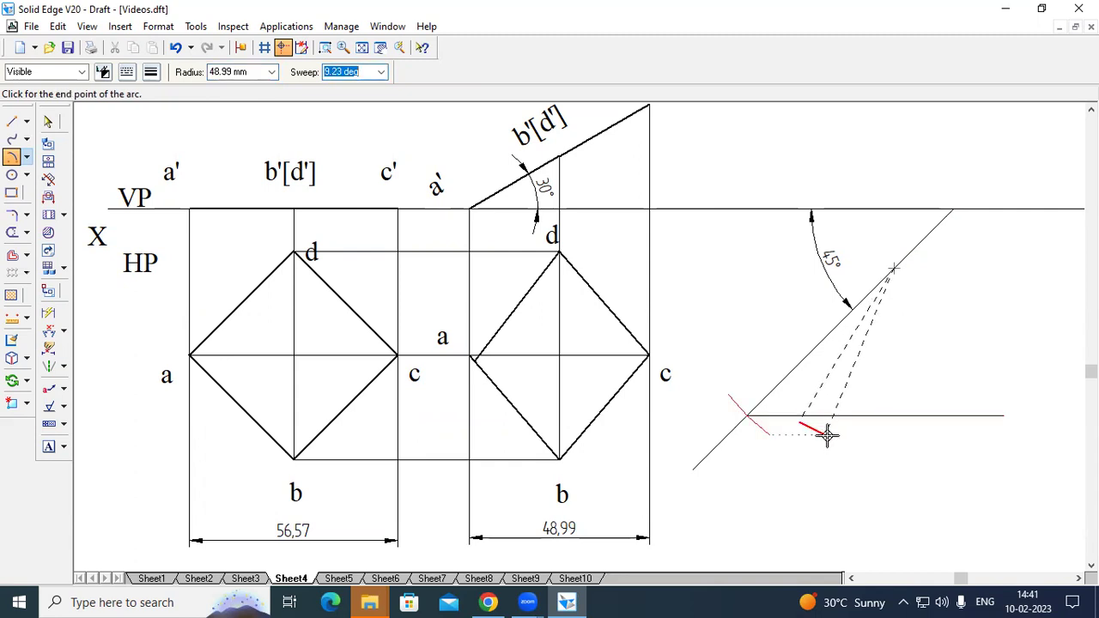
{"action": "right_click", "coordinate": [830, 437]}
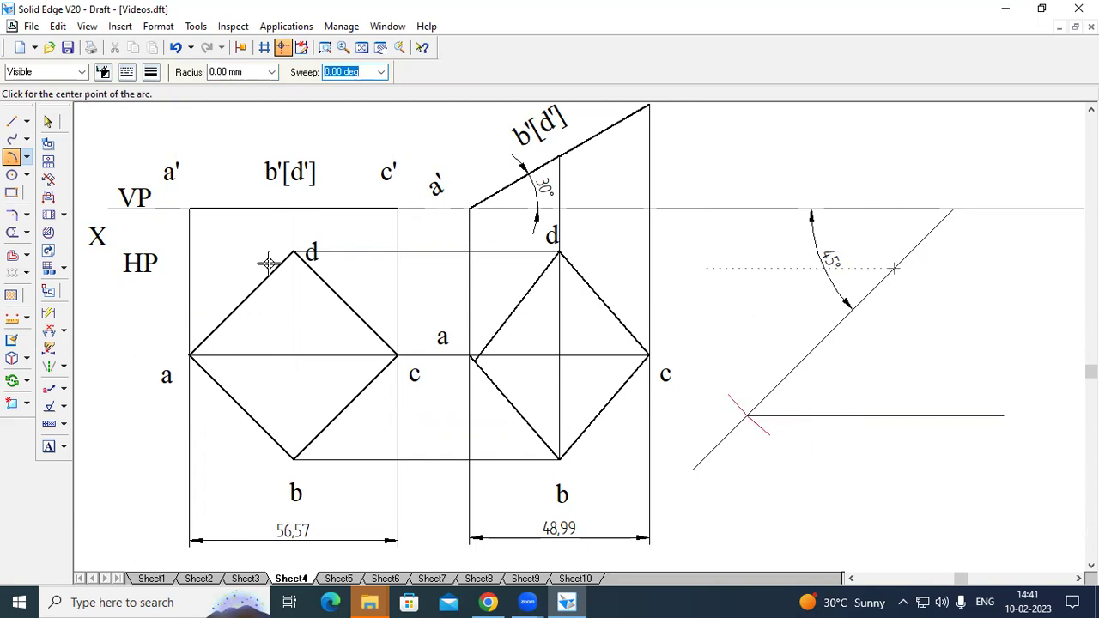
Draw a short arc of radius 48.99 mm centred on the marked point of the 45° line, starting at the horizontal line
{"action": "left_click", "coordinate": [12, 157]}
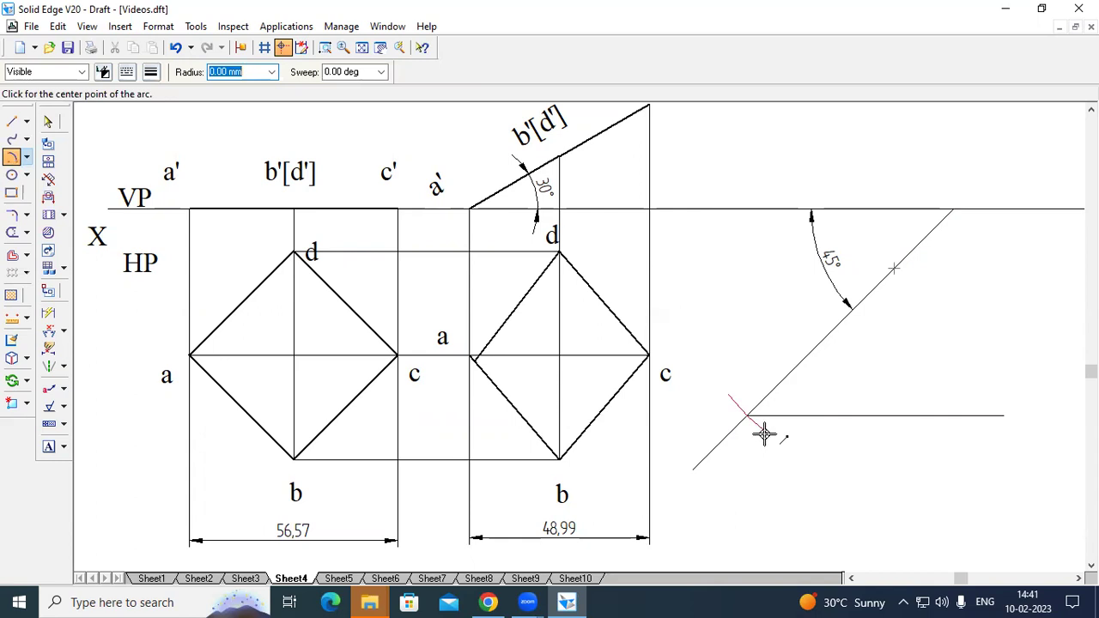
{"action": "left_click", "coordinate": [894, 268]}
{"action": "type", "text": "48"}
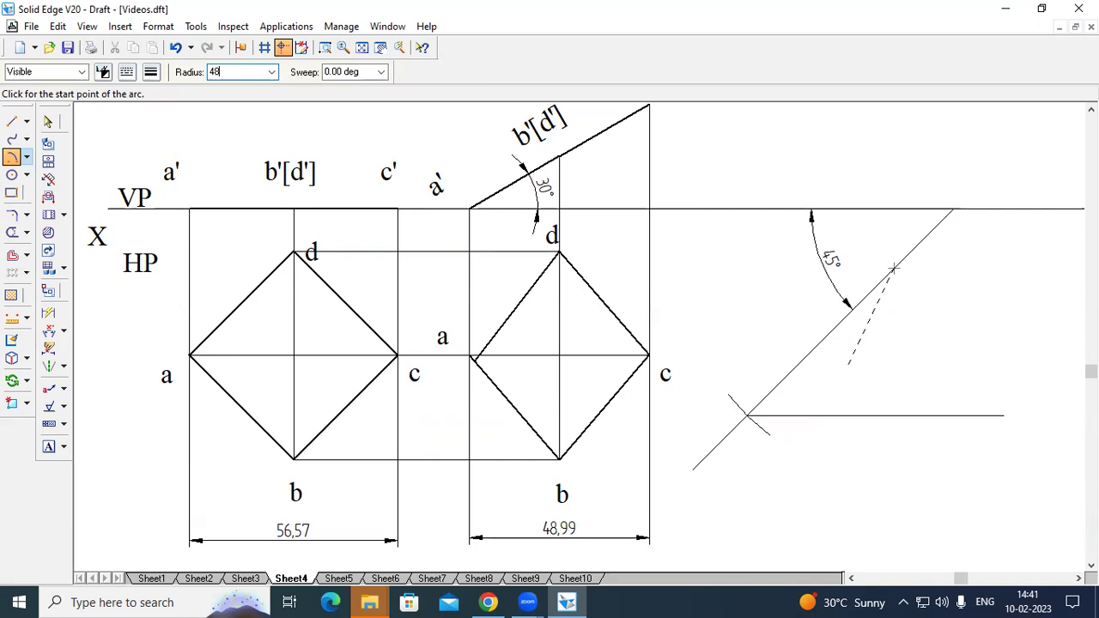
{"action": "type", "text": ".99"}
{"action": "key", "text": "Tab"}
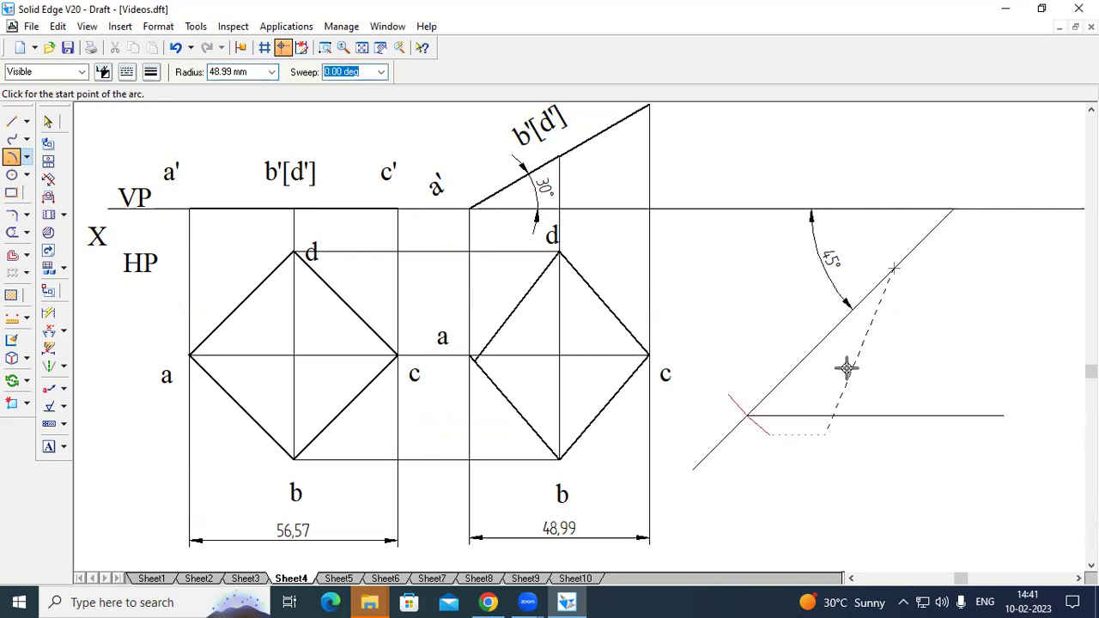
{"action": "left_click", "coordinate": [792, 414]}
{"action": "left_click", "coordinate": [838, 441]}
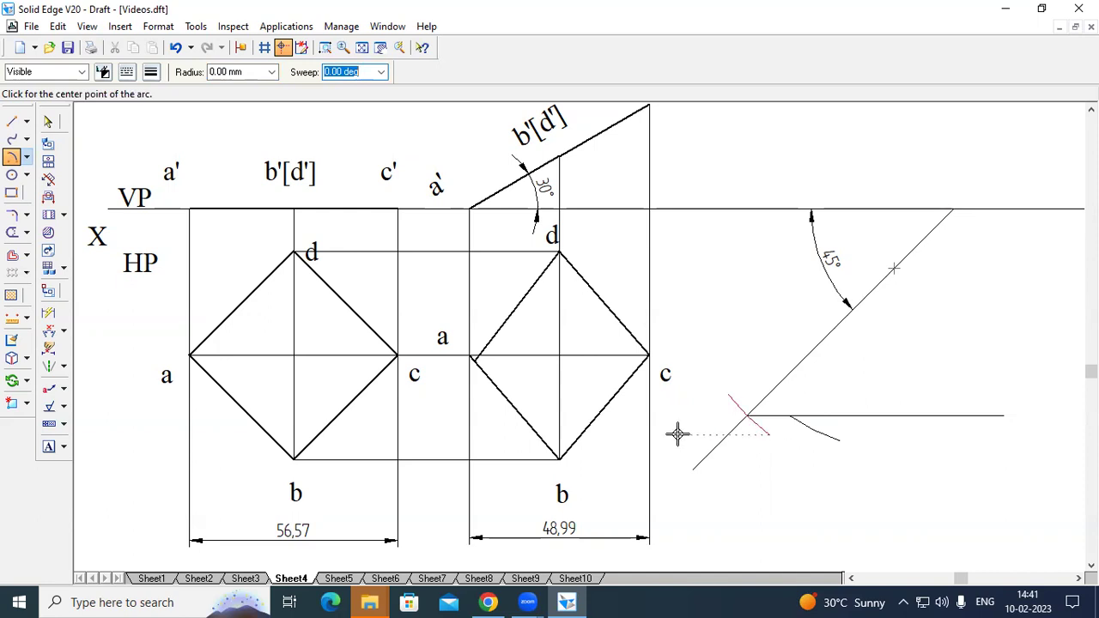
Replace the misaligned edge ad of the second top view with a new line joining corners a and d
{"action": "left_click", "coordinate": [49, 122]}
{"action": "left_click", "coordinate": [515, 304]}
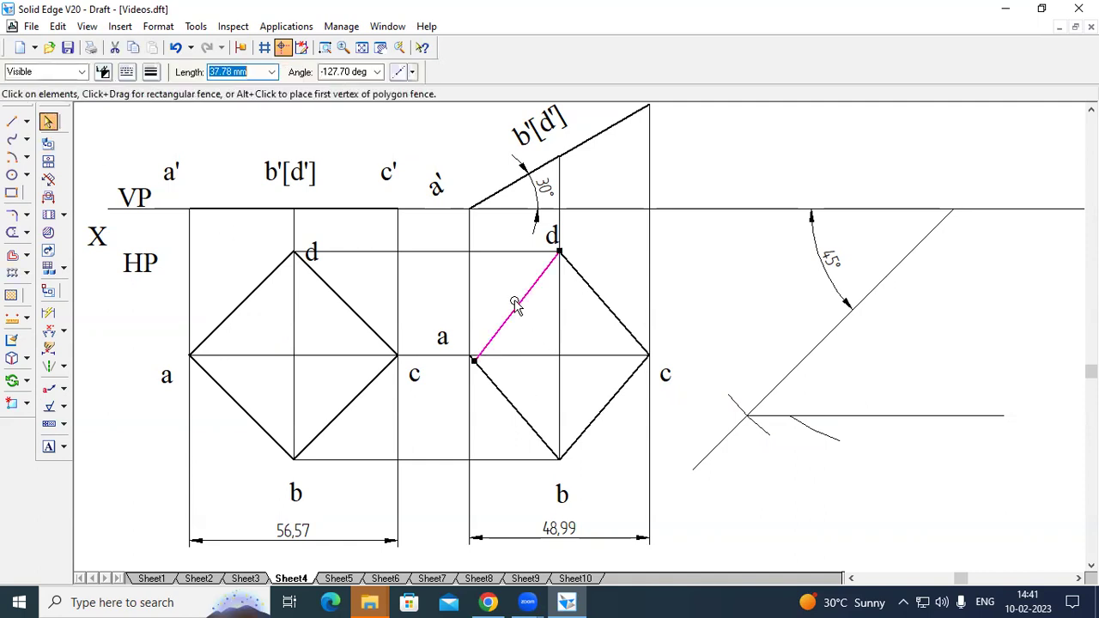
{"action": "key", "text": "Delete"}
{"action": "left_click", "coordinate": [12, 121]}
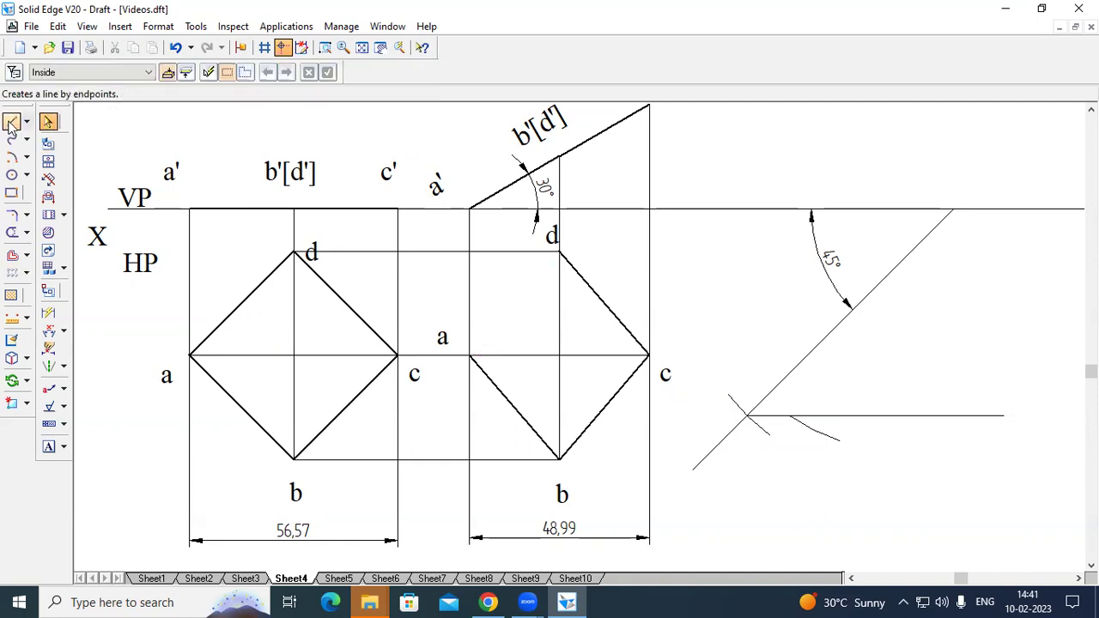
{"action": "left_click", "coordinate": [469, 354]}
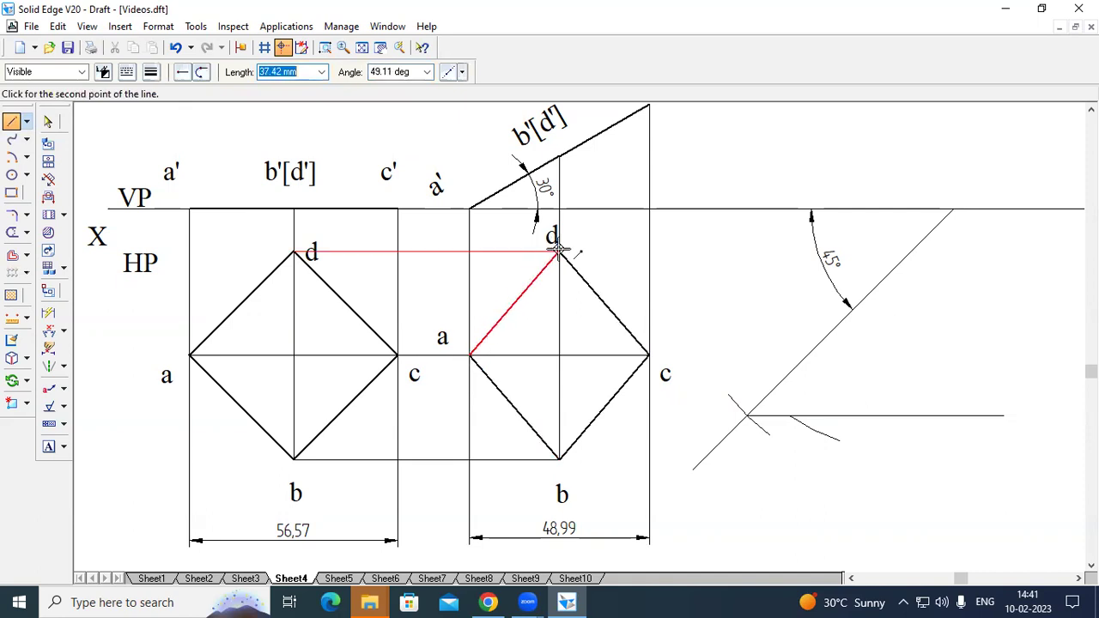
{"action": "left_click", "coordinate": [558, 251]}
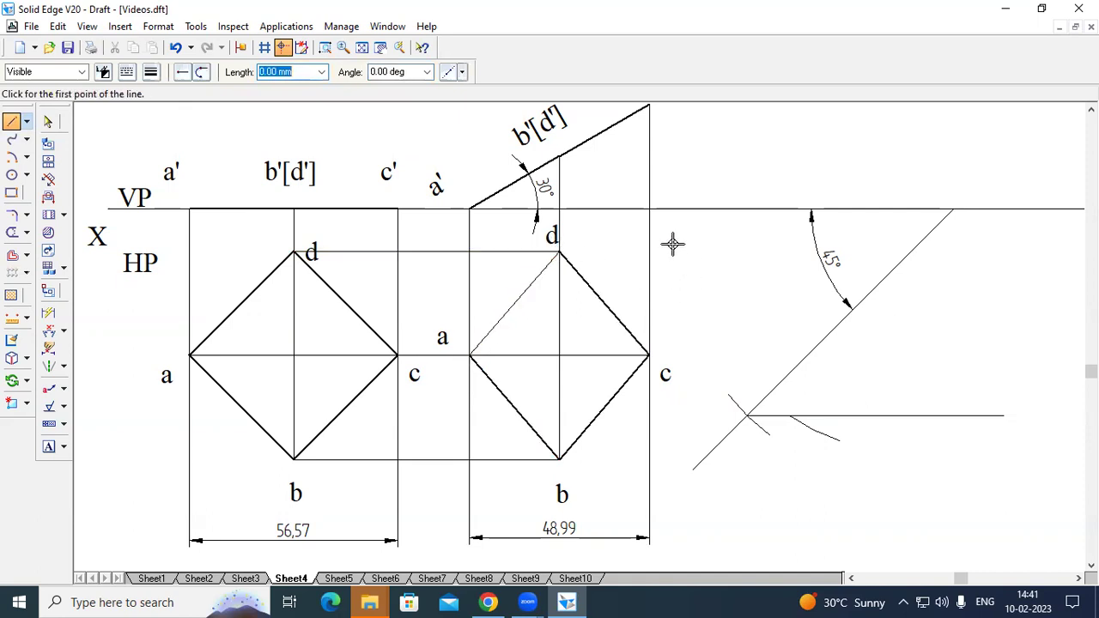
Give the new edge ad of the second top view a thicker line width
{"action": "left_click", "coordinate": [49, 122]}
{"action": "left_click", "coordinate": [511, 308]}
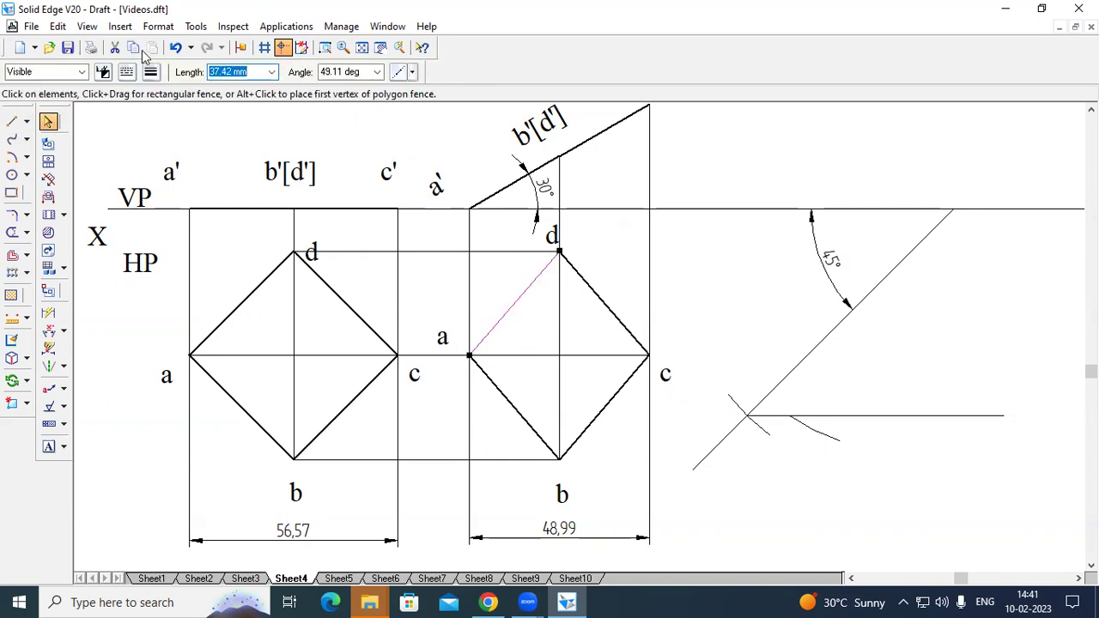
{"action": "left_click", "coordinate": [155, 74]}
{"action": "left_click", "coordinate": [176, 137]}
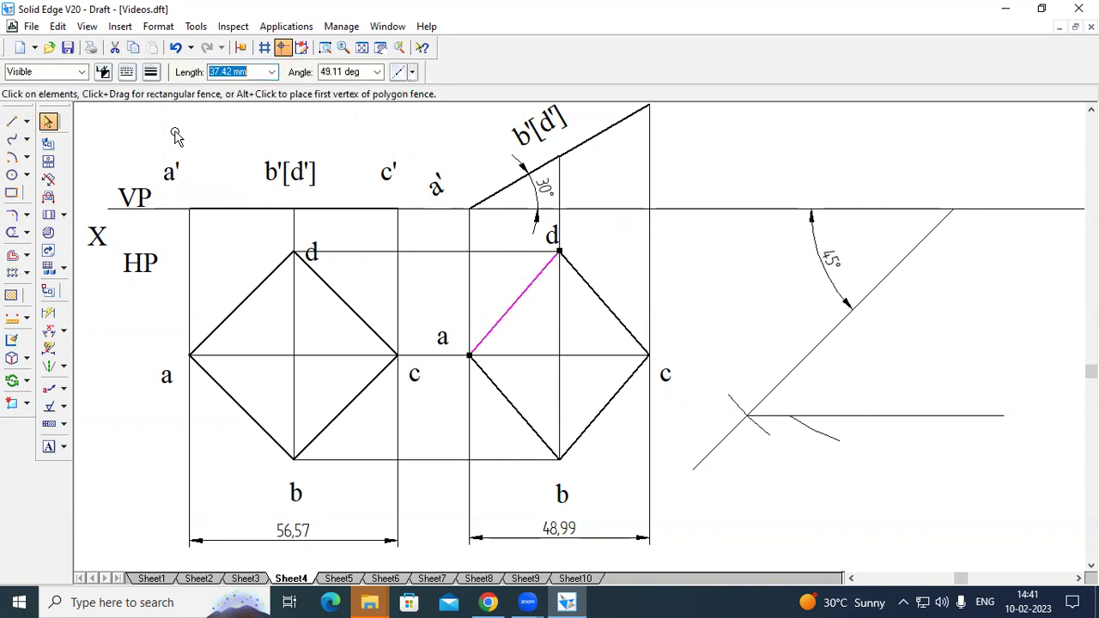
{"action": "left_click", "coordinate": [670, 269]}
Copy the second top view with its labels a, b and c, placing corner c on the marked point of the 45° line
{"action": "left_click_drag", "start_coordinate": [695, 225], "coordinate": [434, 515]}
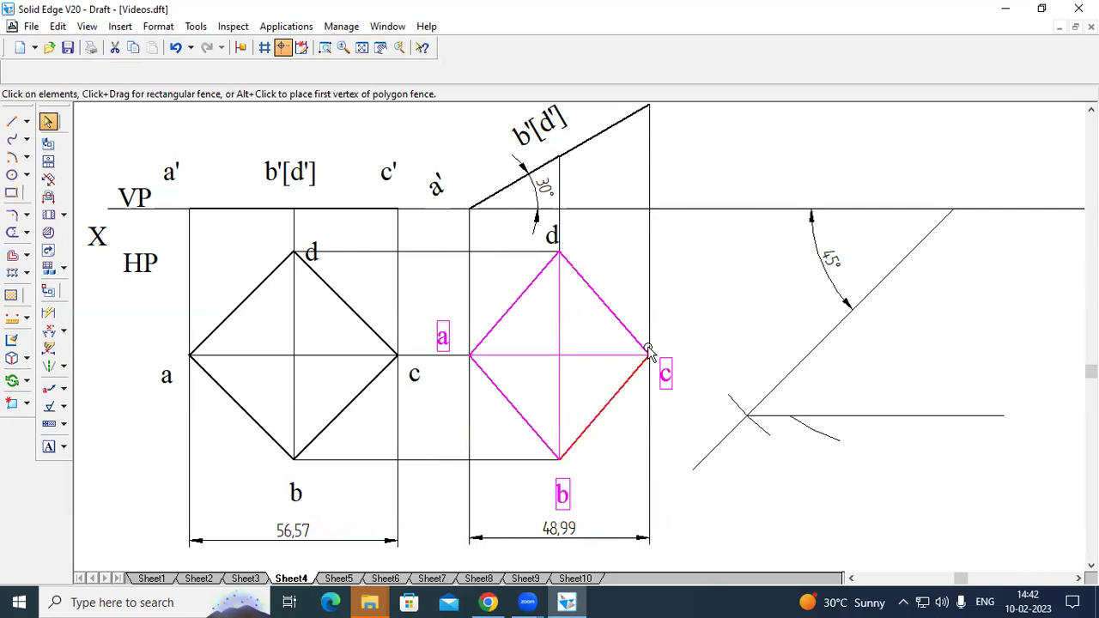
{"action": "left_click", "coordinate": [26, 380]}
{"action": "left_click", "coordinate": [74, 388]}
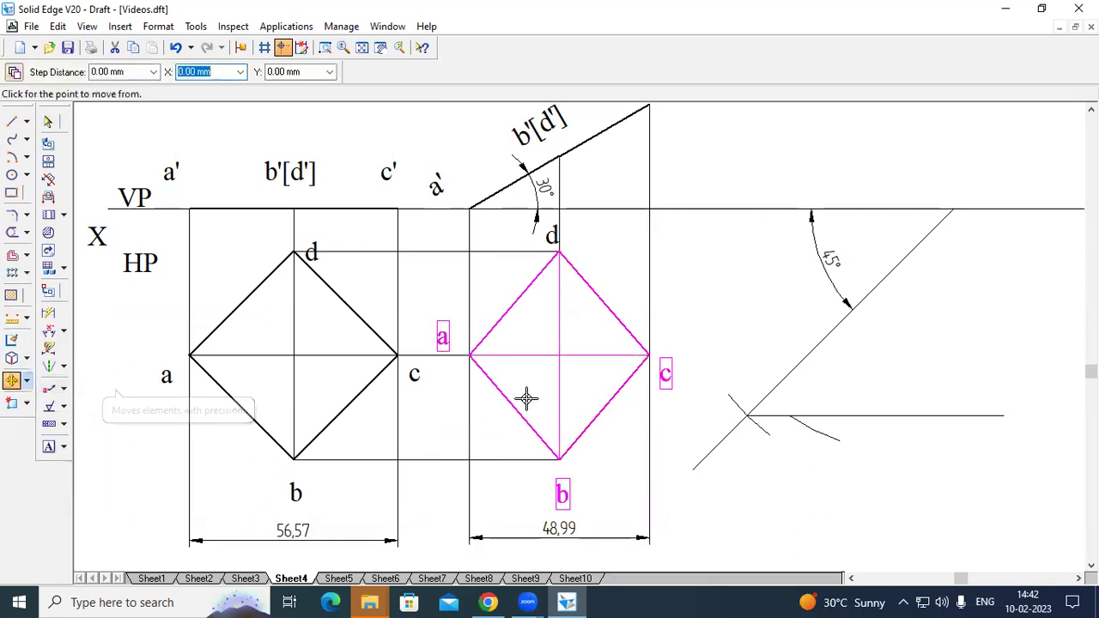
{"action": "left_click", "coordinate": [647, 355]}
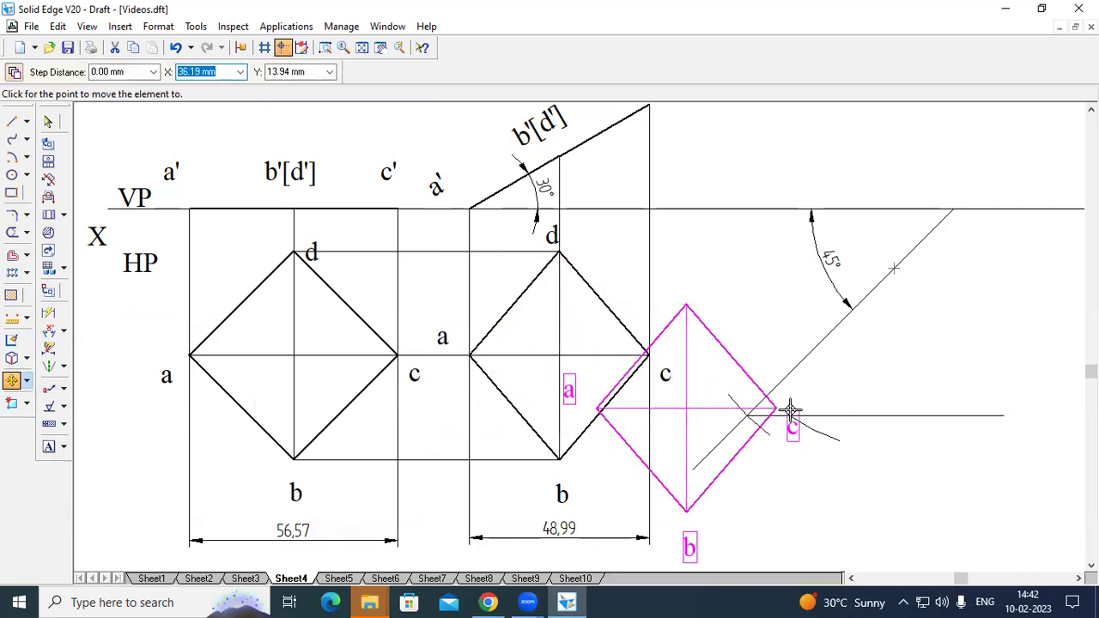
{"action": "left_click", "coordinate": [895, 267]}
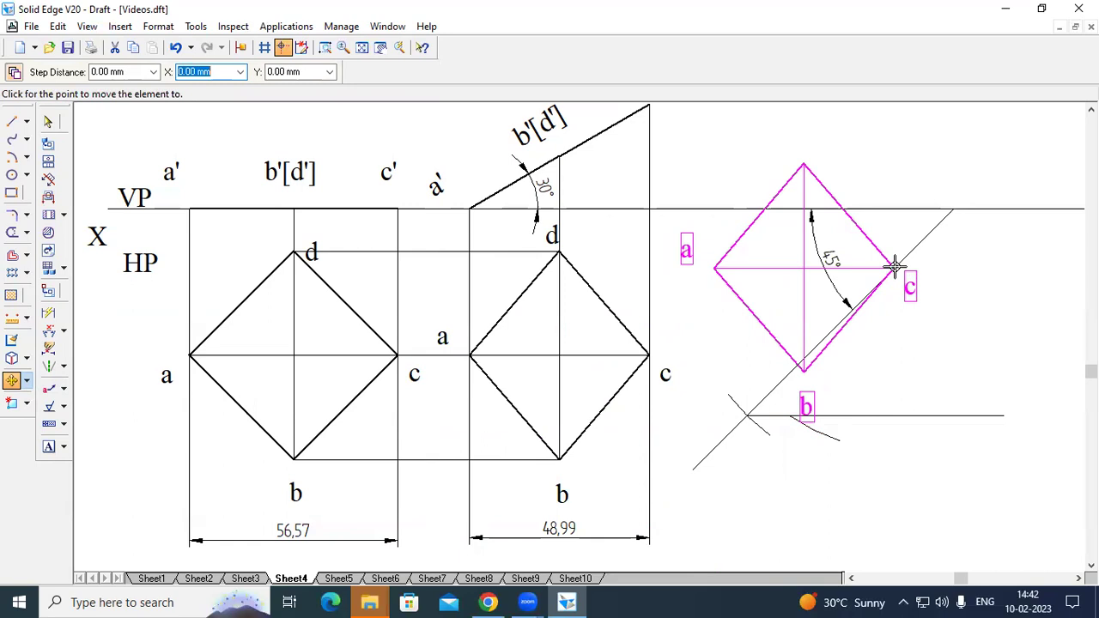
Rotate the copied top view about corner c until corner a meets the arc's intersection with the horizontal line
{"action": "left_click", "coordinate": [27, 383]}
{"action": "left_click", "coordinate": [60, 402]}
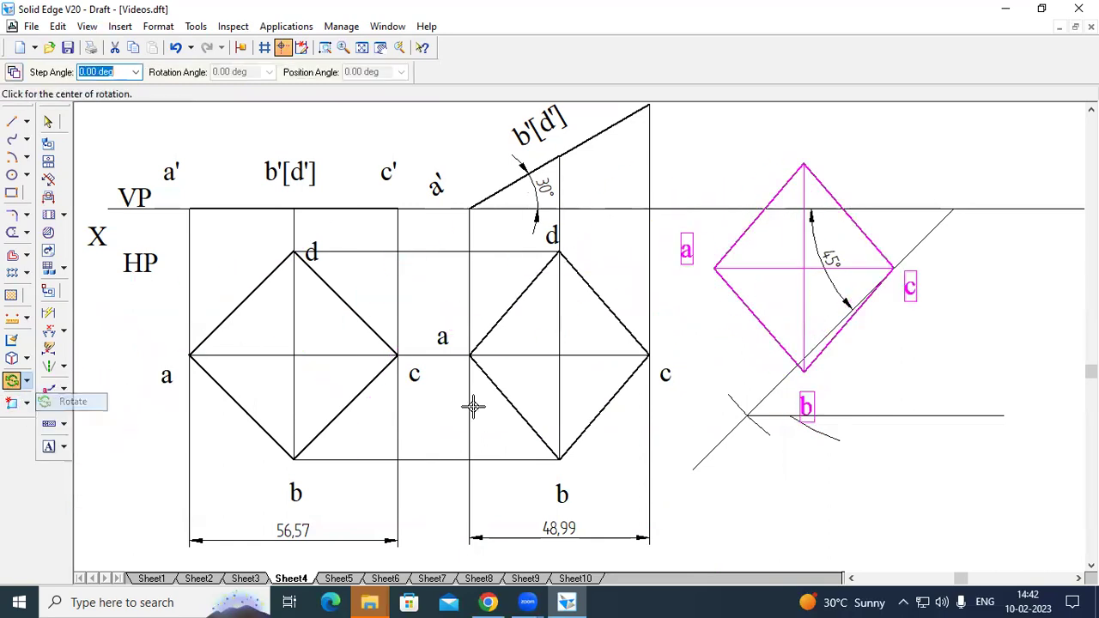
{"action": "left_click", "coordinate": [895, 266]}
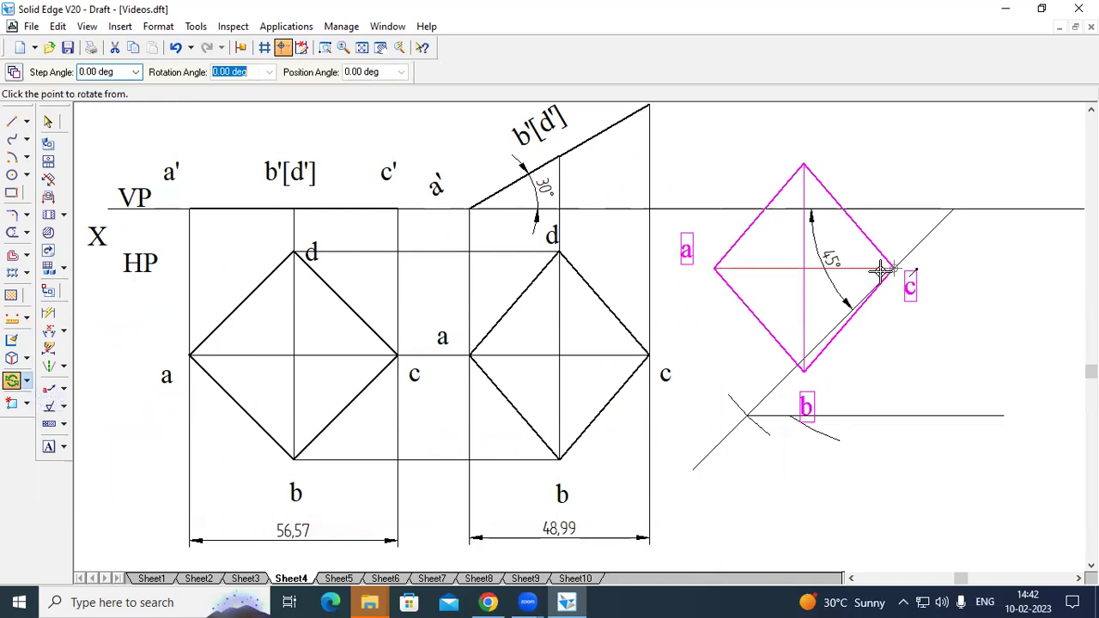
{"action": "left_click", "coordinate": [714, 269]}
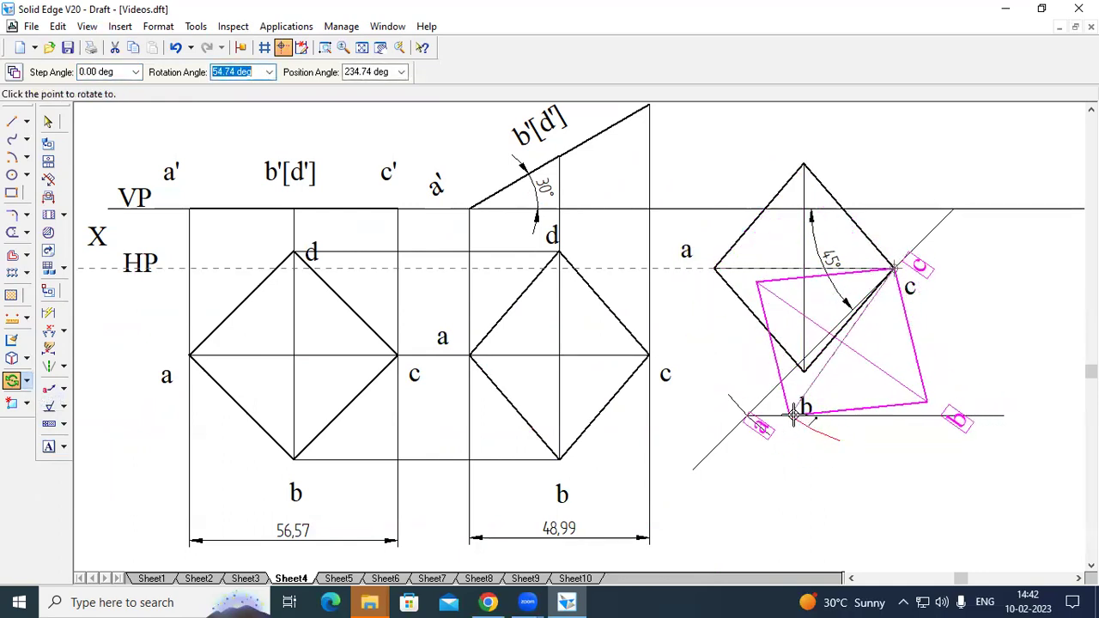
{"action": "left_click", "coordinate": [794, 416]}
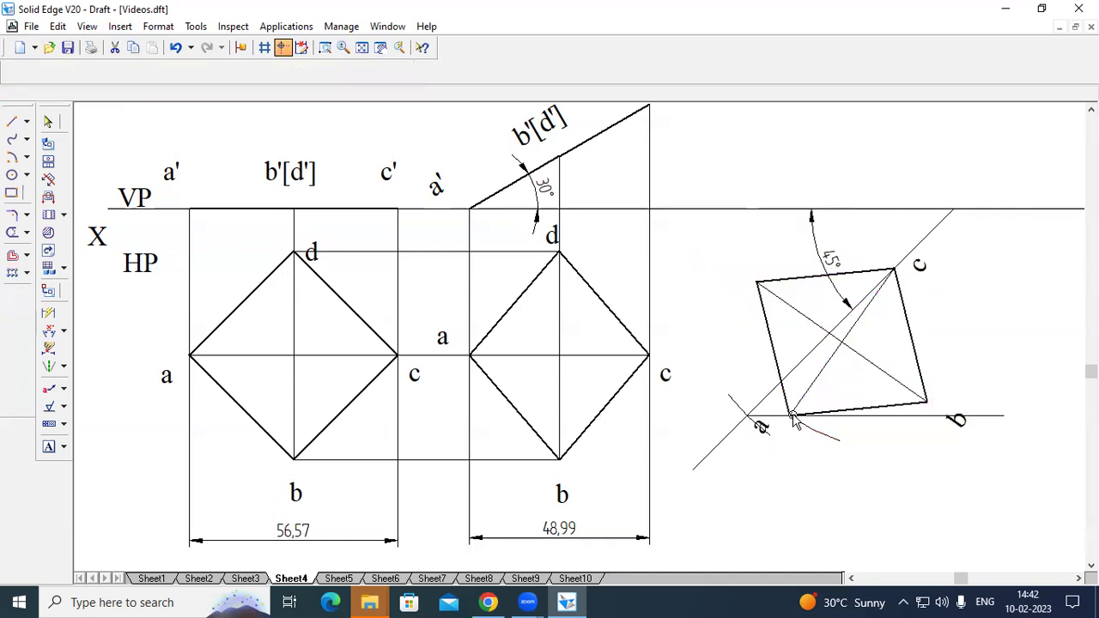
{"action": "left_click", "coordinate": [870, 479]}
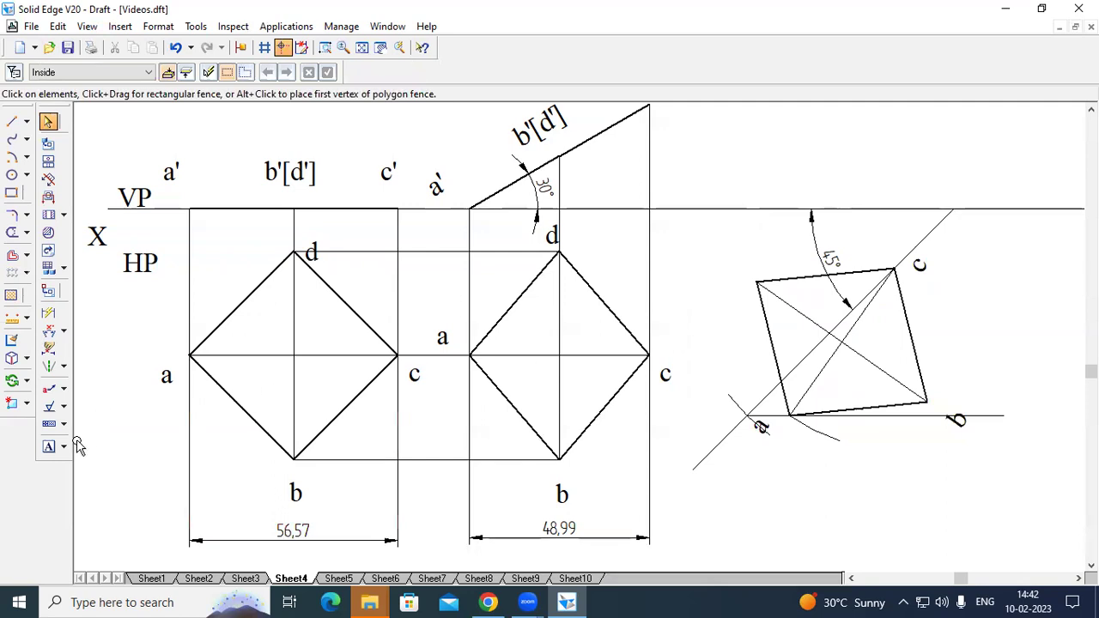
Label the unmarked corner of the rotated top view d, with the text just outside the outline
{"action": "left_click", "coordinate": [48, 446]}
{"action": "left_click", "coordinate": [744, 274]}
{"action": "type", "text": "d"}
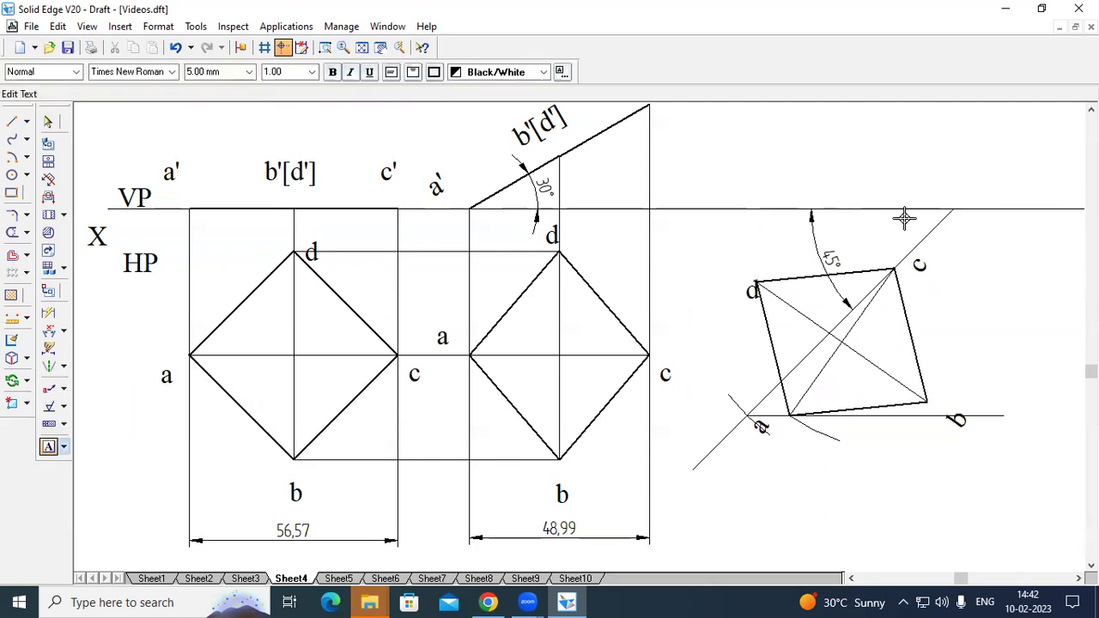
{"action": "scroll", "coordinate": [587, 334], "scroll_direction": "up", "scroll_amount": 2}
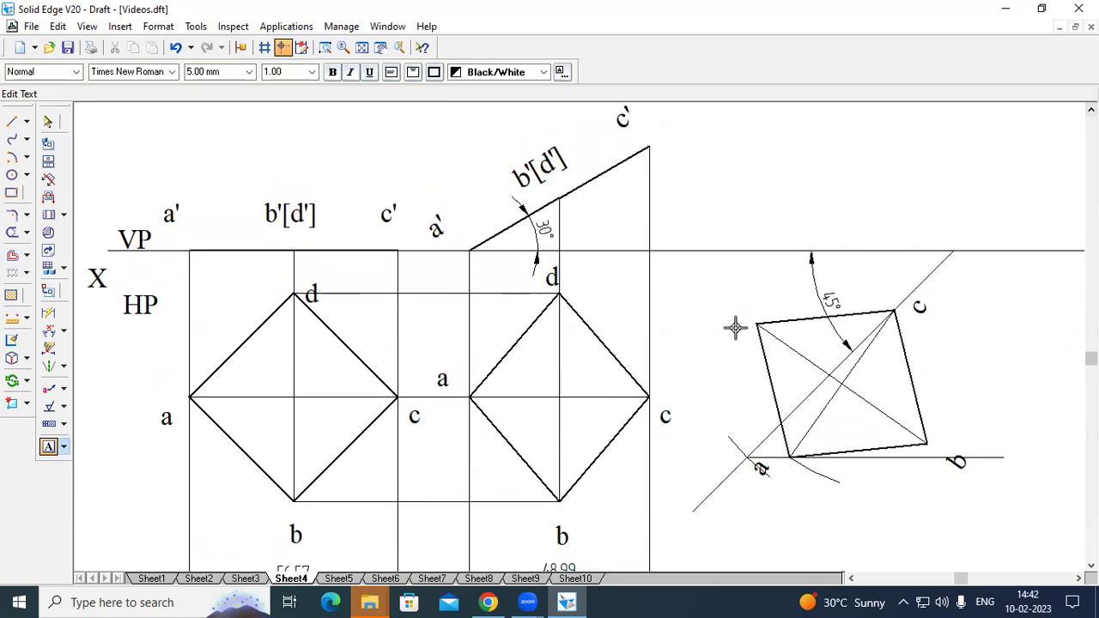
{"action": "key", "text": "Escape"}
{"action": "left_click", "coordinate": [721, 324]}
{"action": "type", "text": "d"}
Draw a thin vertical projector from corner a of the third top view to the XY line and label its end a'
{"action": "left_click", "coordinate": [12, 123]}
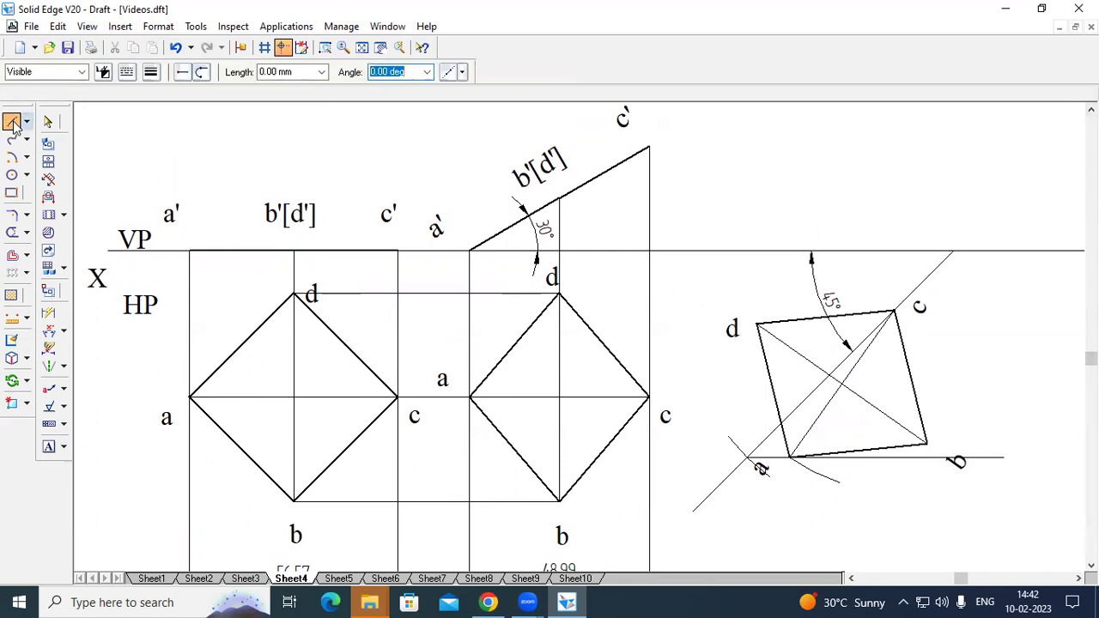
{"action": "left_click", "coordinate": [151, 71]}
{"action": "left_click", "coordinate": [167, 89]}
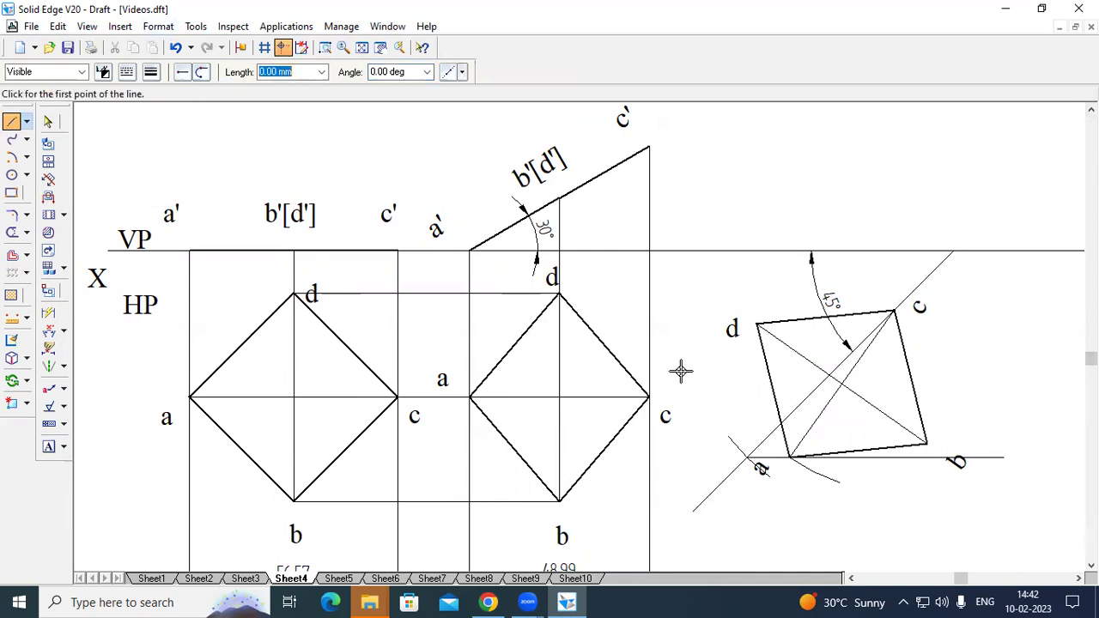
{"action": "left_click", "coordinate": [789, 457]}
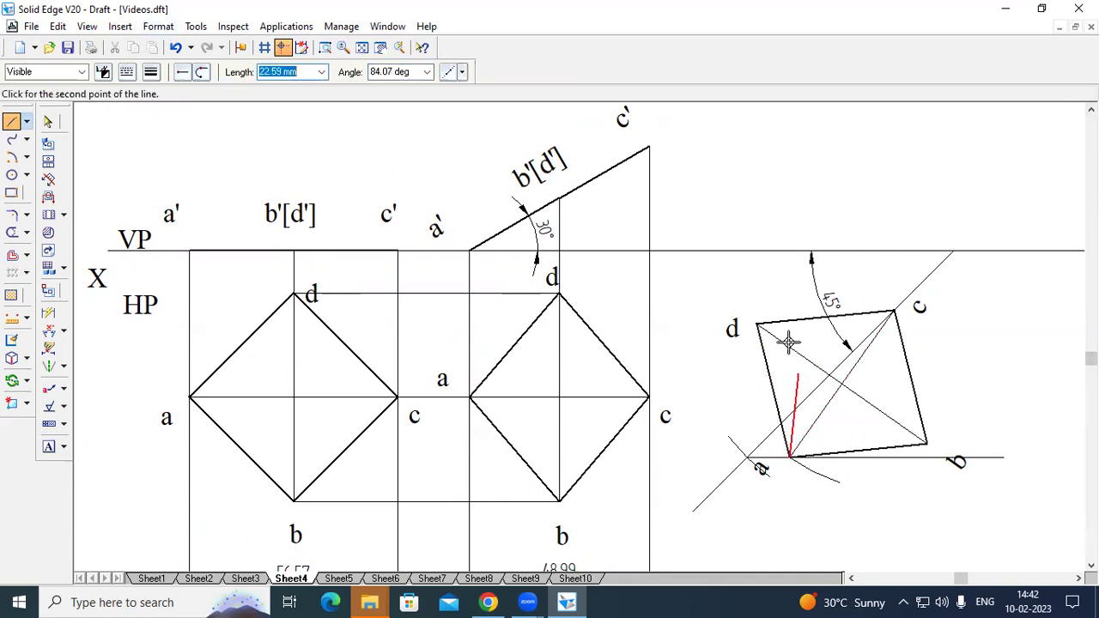
{"action": "left_click", "coordinate": [789, 249]}
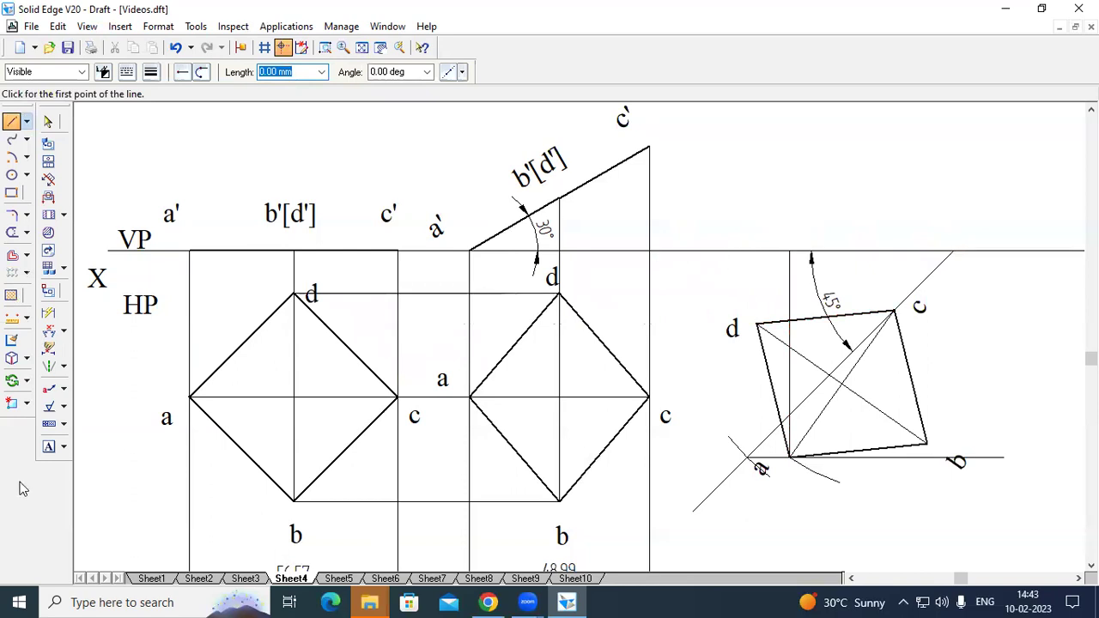
{"action": "left_click", "coordinate": [48, 447]}
{"action": "left_click", "coordinate": [759, 227]}
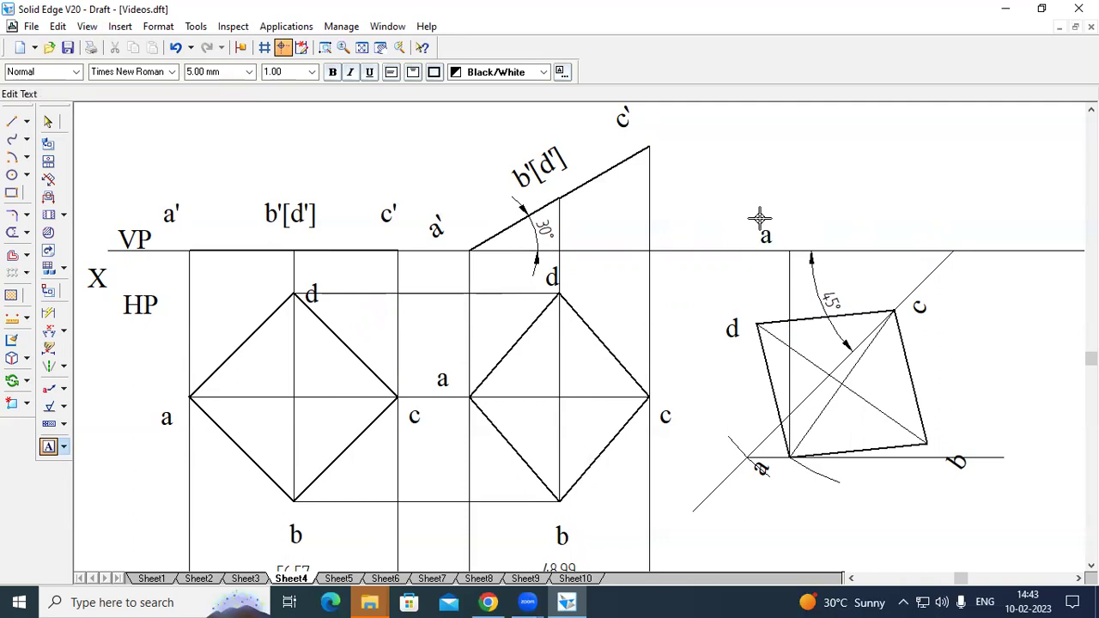
Project corner b vertically to the height of b'[d'], join it horizontally to the inclined front view, and label the intersection b'
{"action": "left_click", "coordinate": [12, 121]}
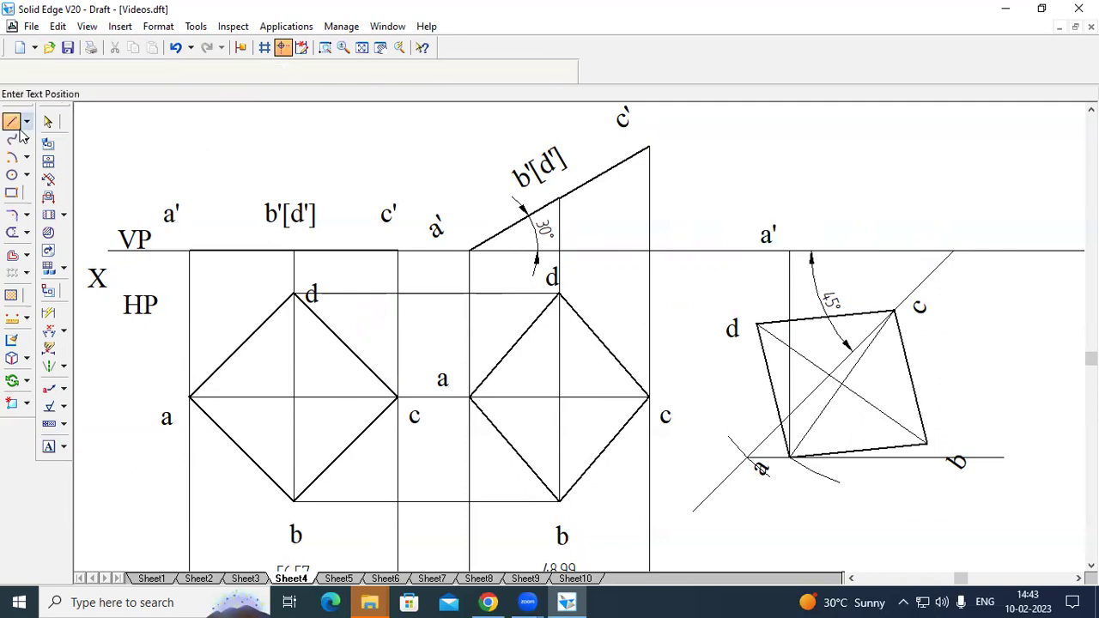
{"action": "left_click", "coordinate": [925, 442]}
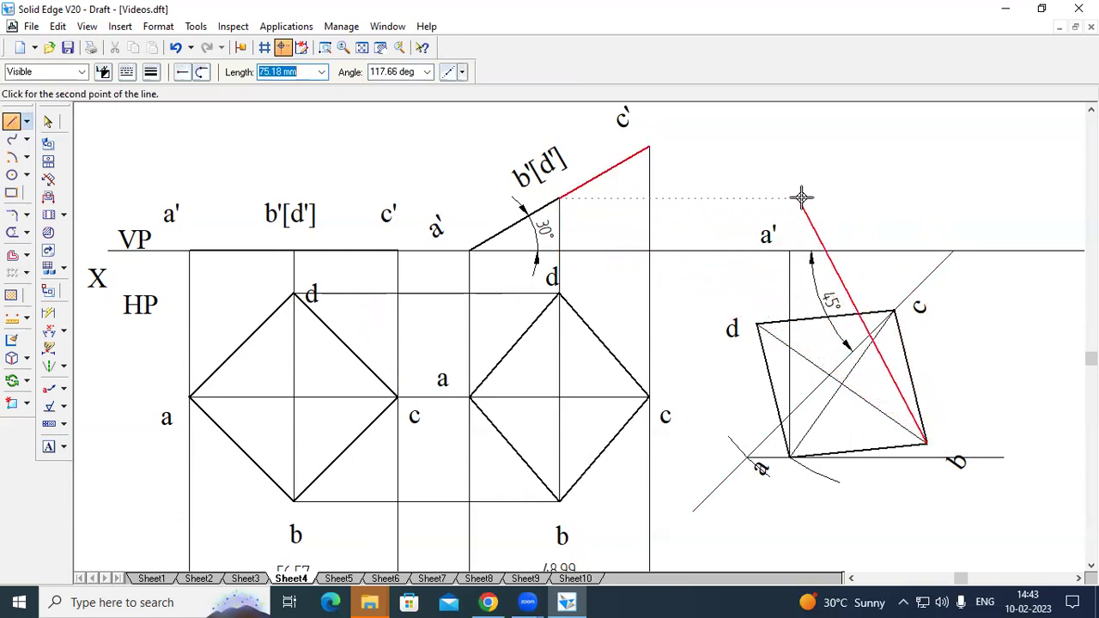
{"action": "left_click", "coordinate": [925, 200]}
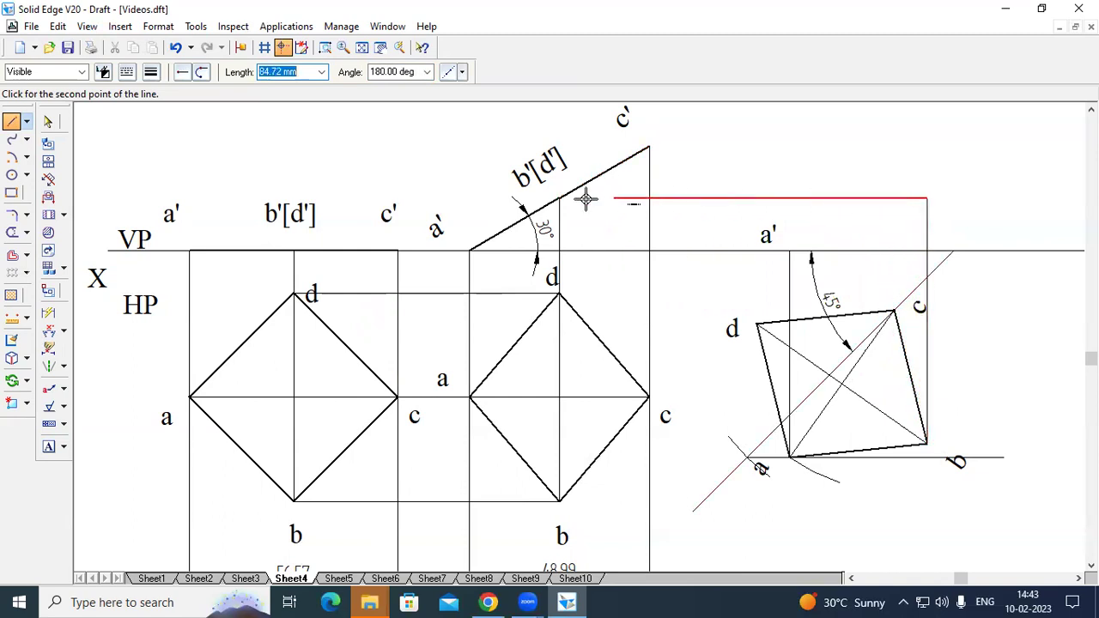
{"action": "left_click", "coordinate": [560, 199]}
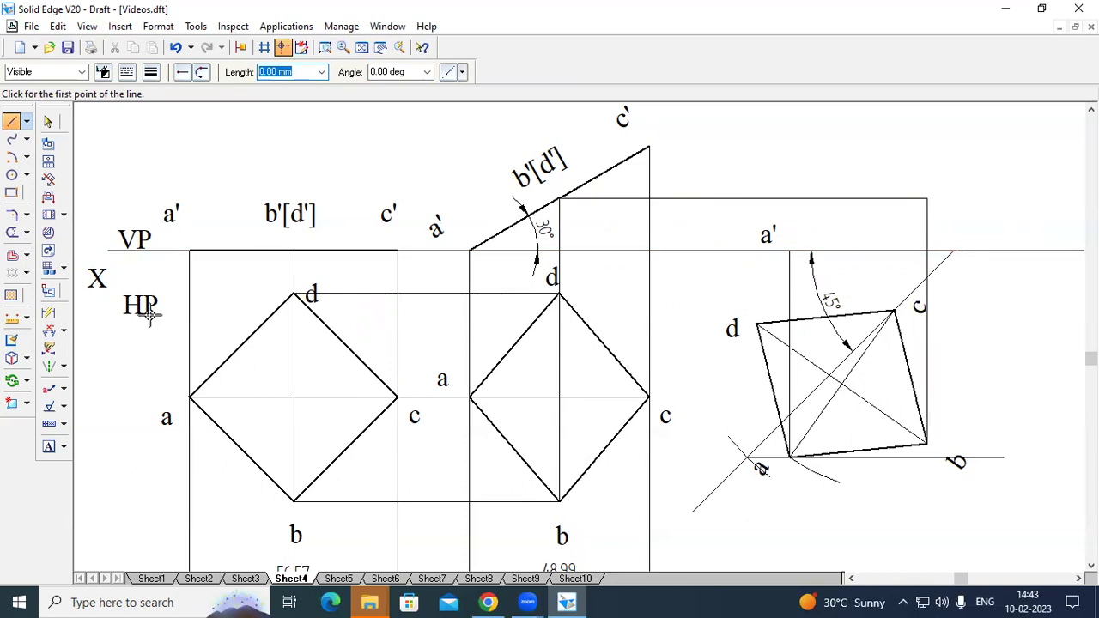
{"action": "left_click", "coordinate": [49, 447]}
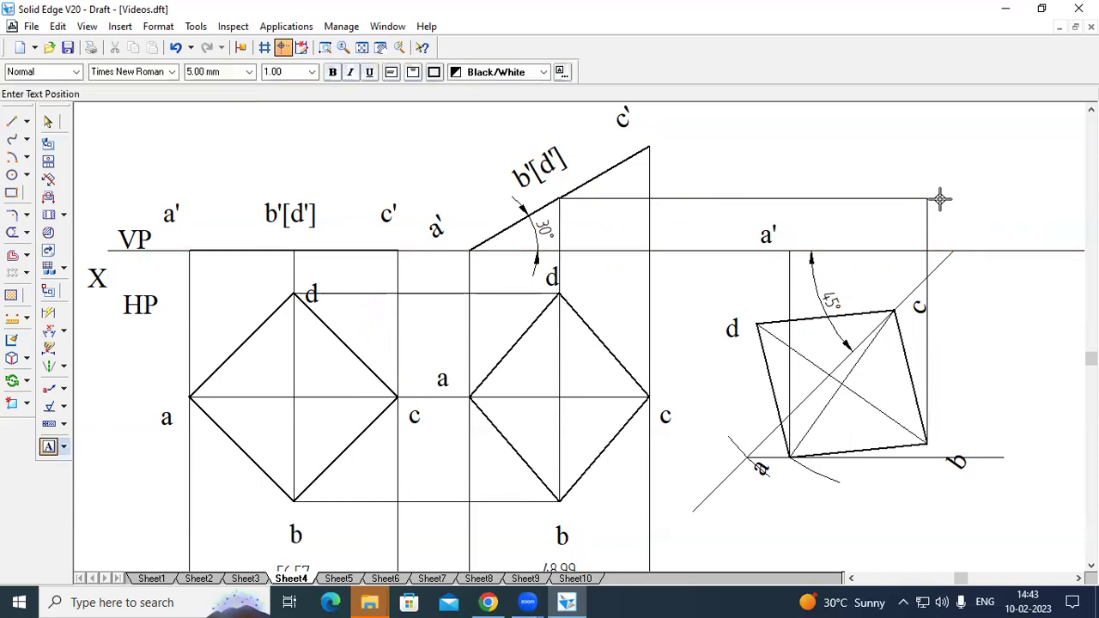
{"action": "left_click", "coordinate": [940, 199]}
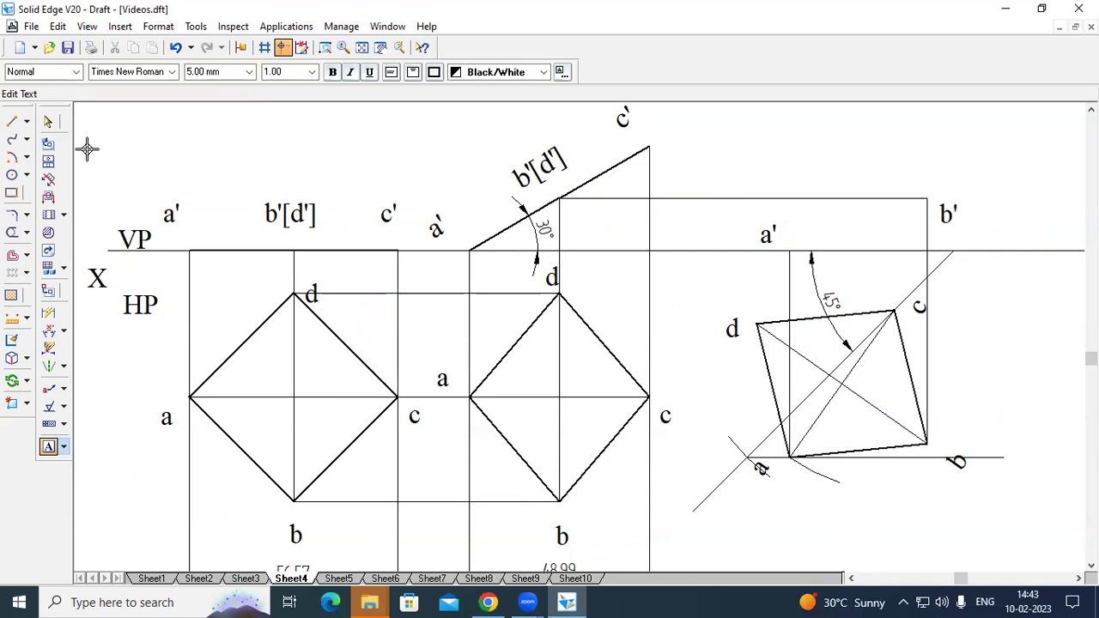
Project corner c vertically to the height of c', join it horizontally to the inclined front view, and label the intersection c'
{"action": "left_click", "coordinate": [11, 123]}
{"action": "left_click", "coordinate": [895, 309]}
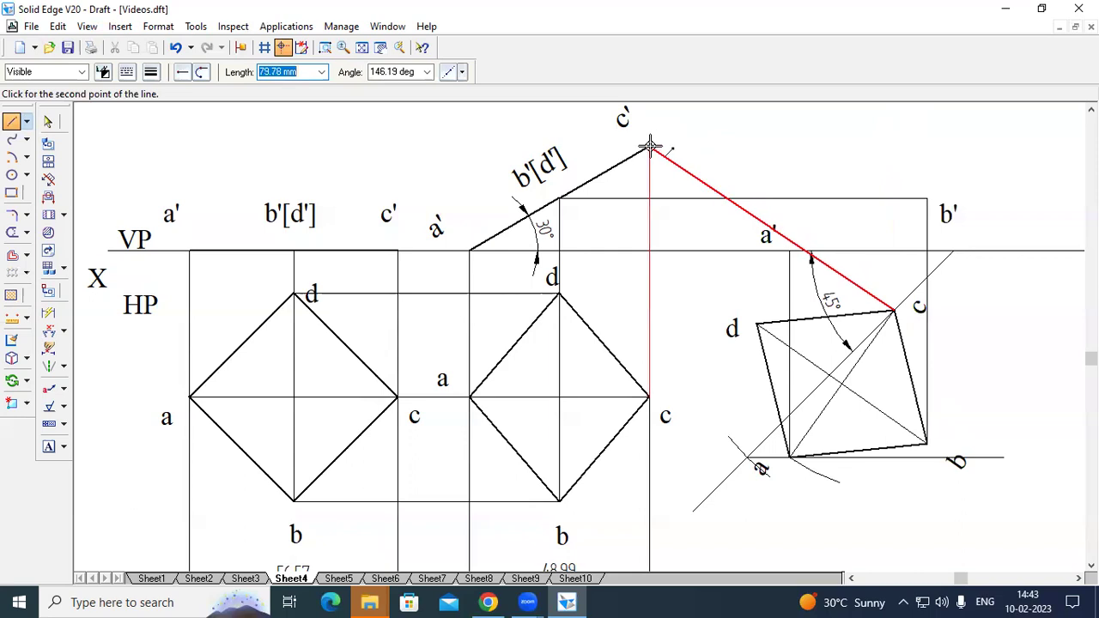
{"action": "left_click", "coordinate": [894, 146]}
{"action": "left_click", "coordinate": [649, 147]}
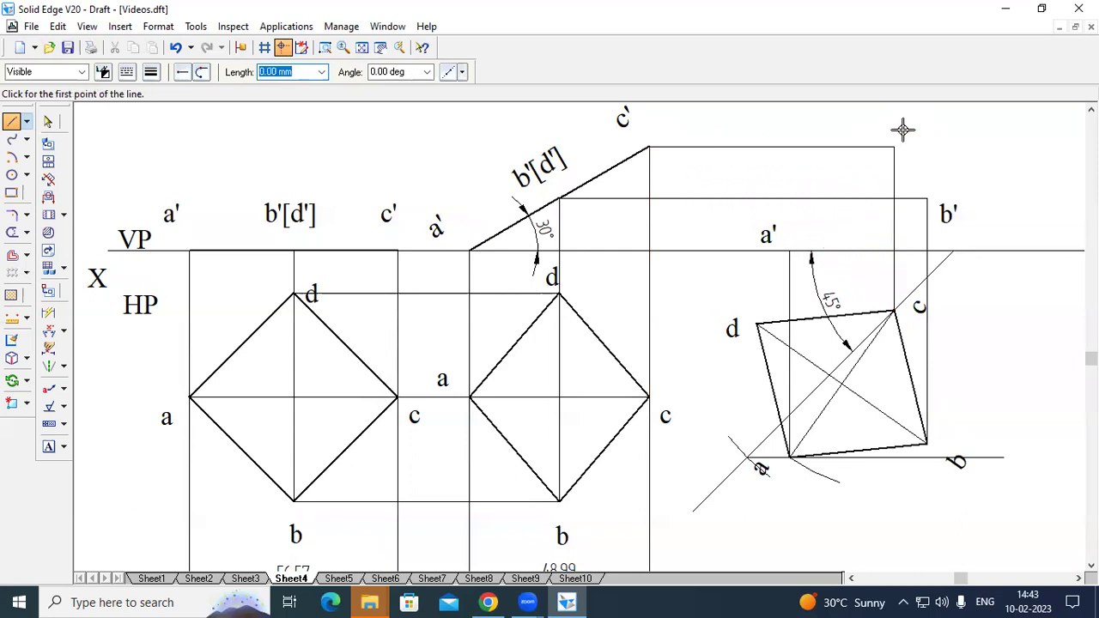
{"action": "left_click", "coordinate": [48, 447]}
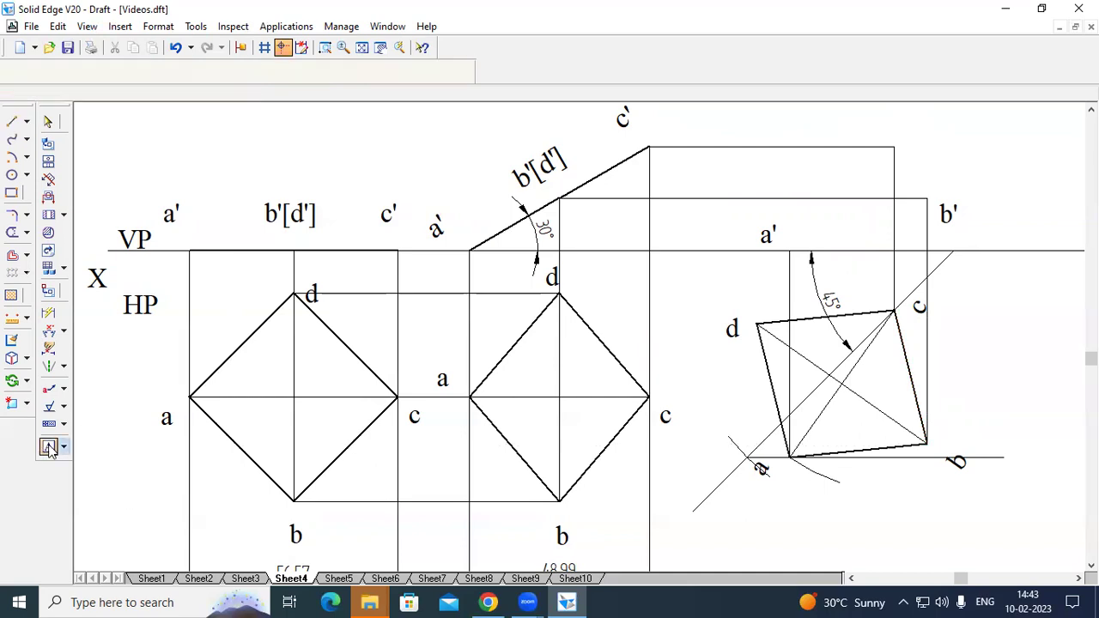
{"action": "left_click", "coordinate": [900, 128]}
{"action": "type", "text": "c"}
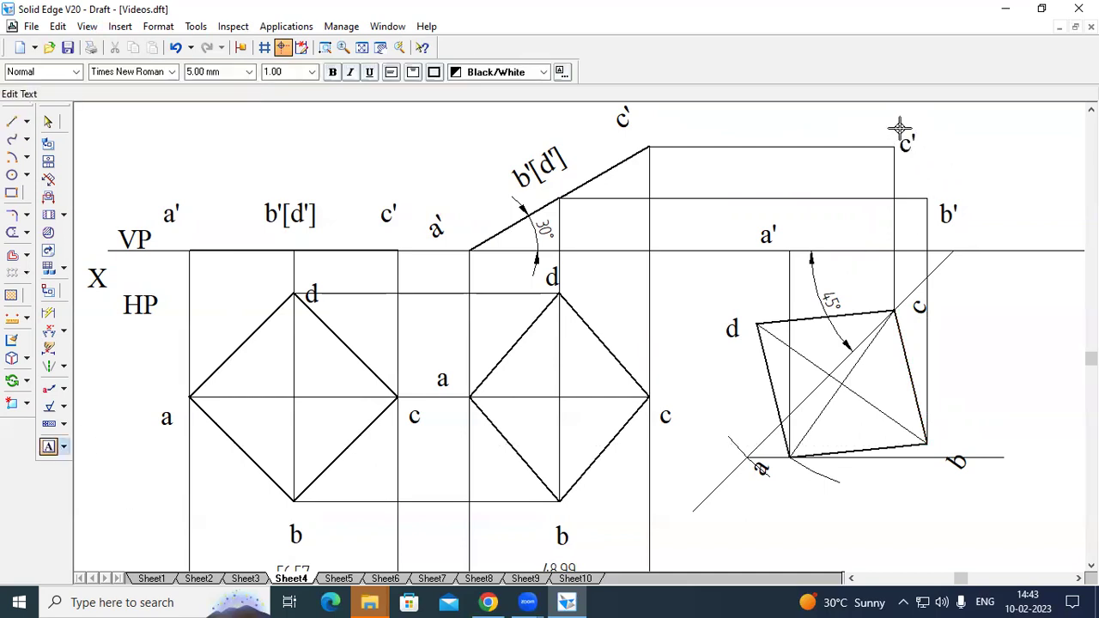
Draw a vertical projector from corner d to the horizontal line through b' and label the intersection d'
{"action": "left_click", "coordinate": [12, 123]}
{"action": "left_click", "coordinate": [758, 311]}
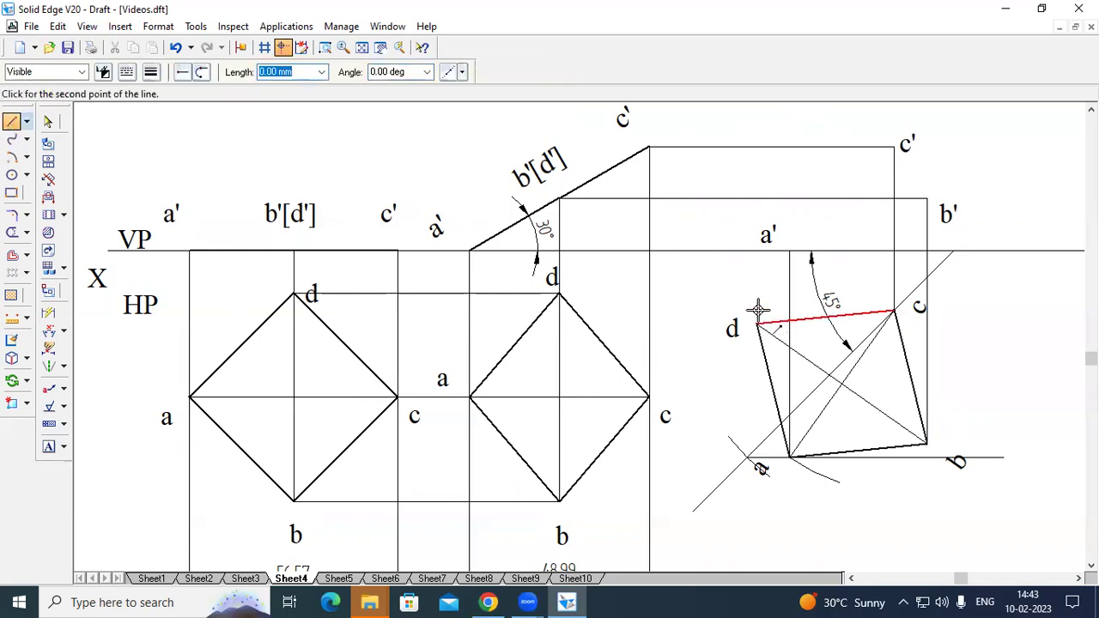
{"action": "left_click", "coordinate": [755, 197]}
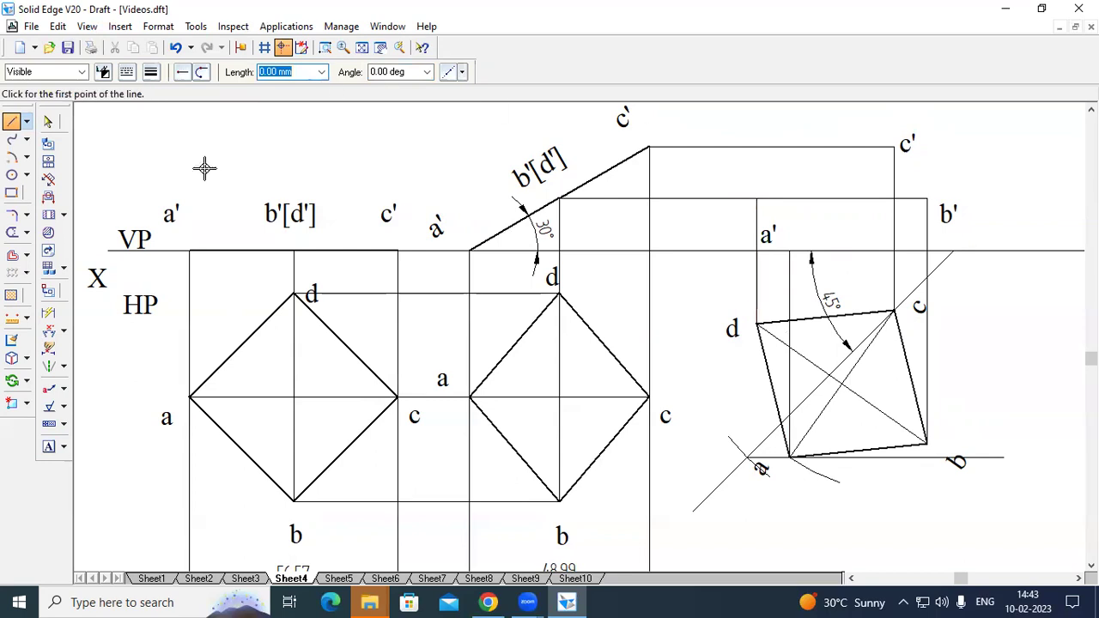
{"action": "left_click", "coordinate": [47, 448]}
{"action": "left_click", "coordinate": [729, 182]}
{"action": "type", "text": "d'"}
Draw the final front view with thick lines joining a', b', c' and d' in a closed outline
{"action": "left_click", "coordinate": [12, 121]}
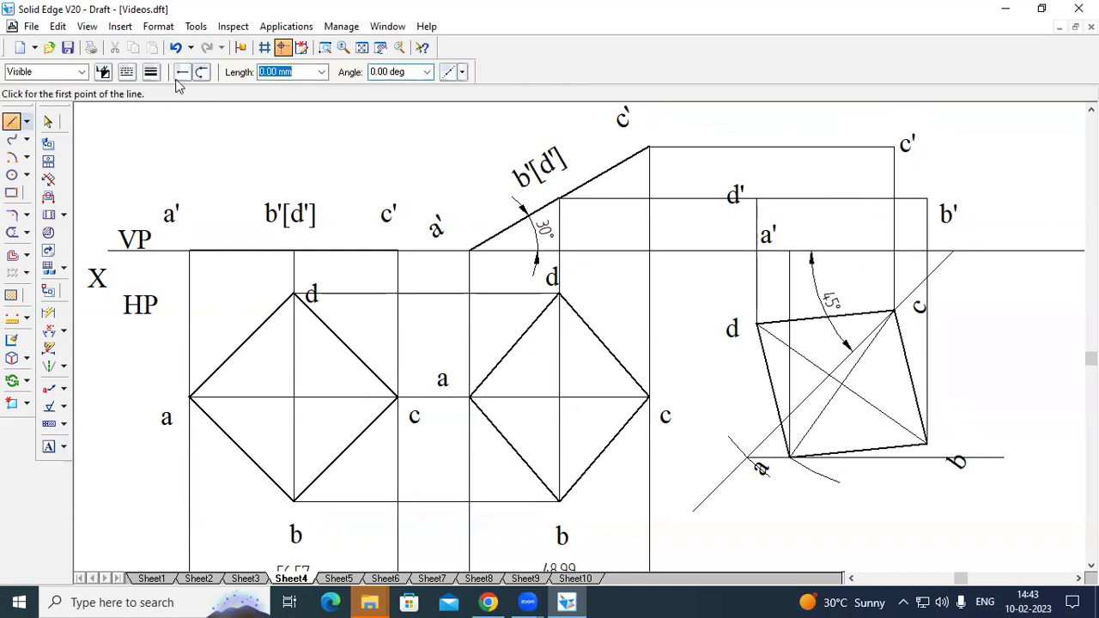
{"action": "left_click", "coordinate": [151, 72]}
{"action": "left_click", "coordinate": [165, 140]}
{"action": "left_click", "coordinate": [789, 250]}
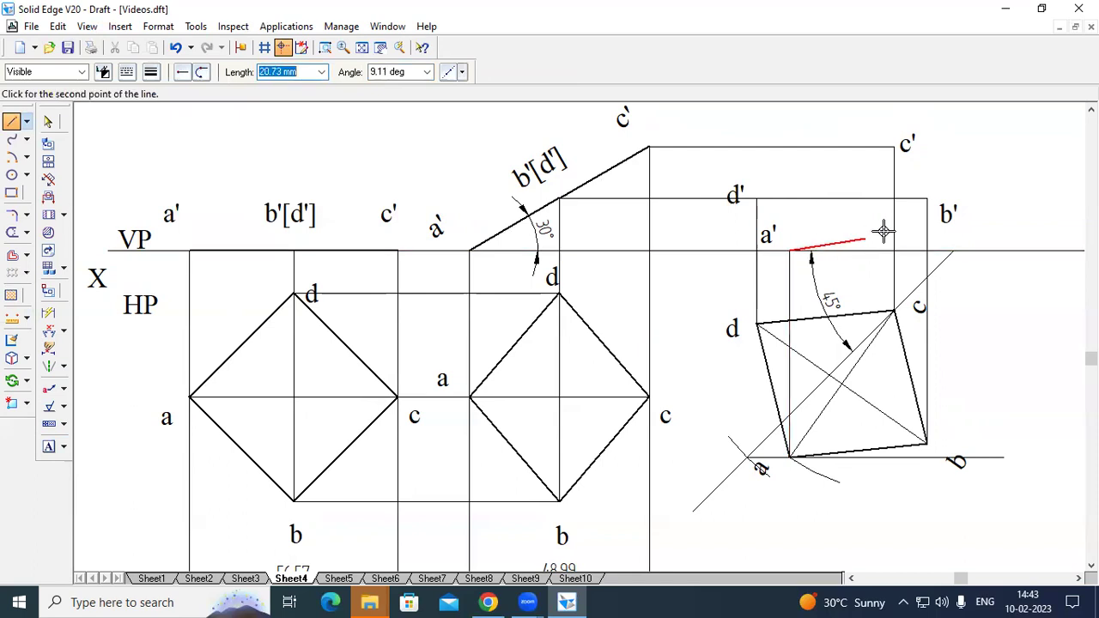
{"action": "left_click", "coordinate": [927, 198]}
{"action": "left_click", "coordinate": [891, 145]}
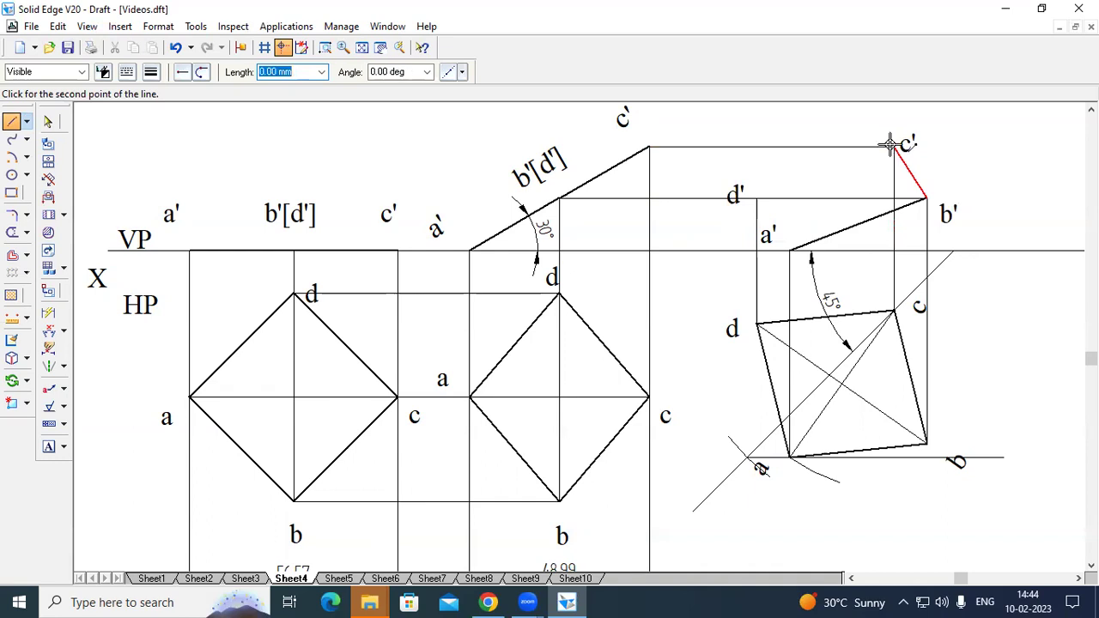
{"action": "left_click", "coordinate": [757, 198]}
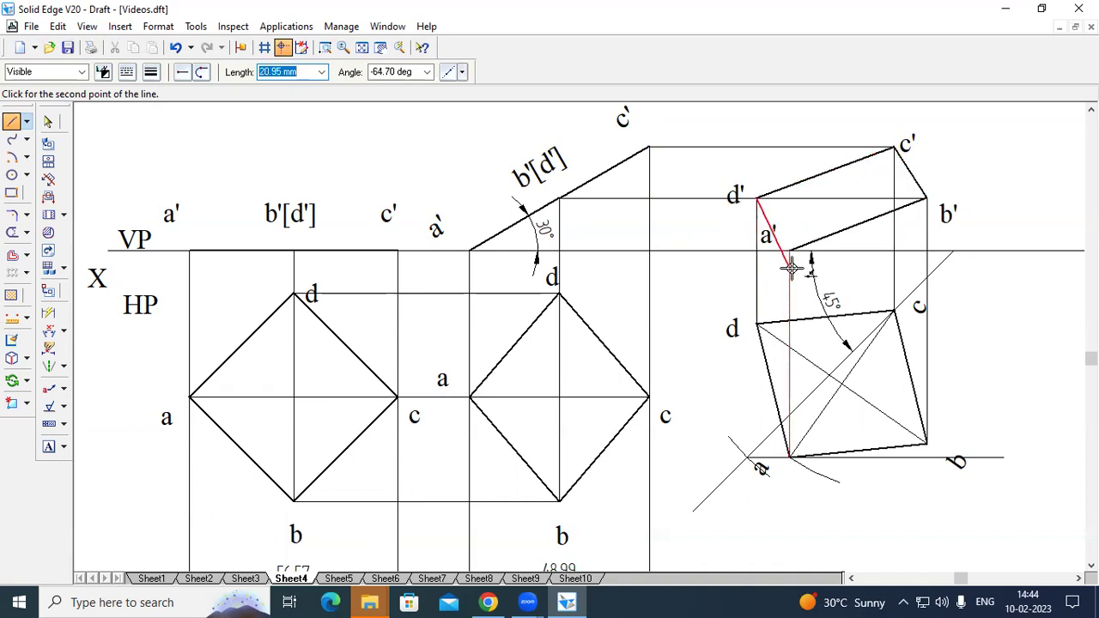
{"action": "left_click", "coordinate": [792, 250]}
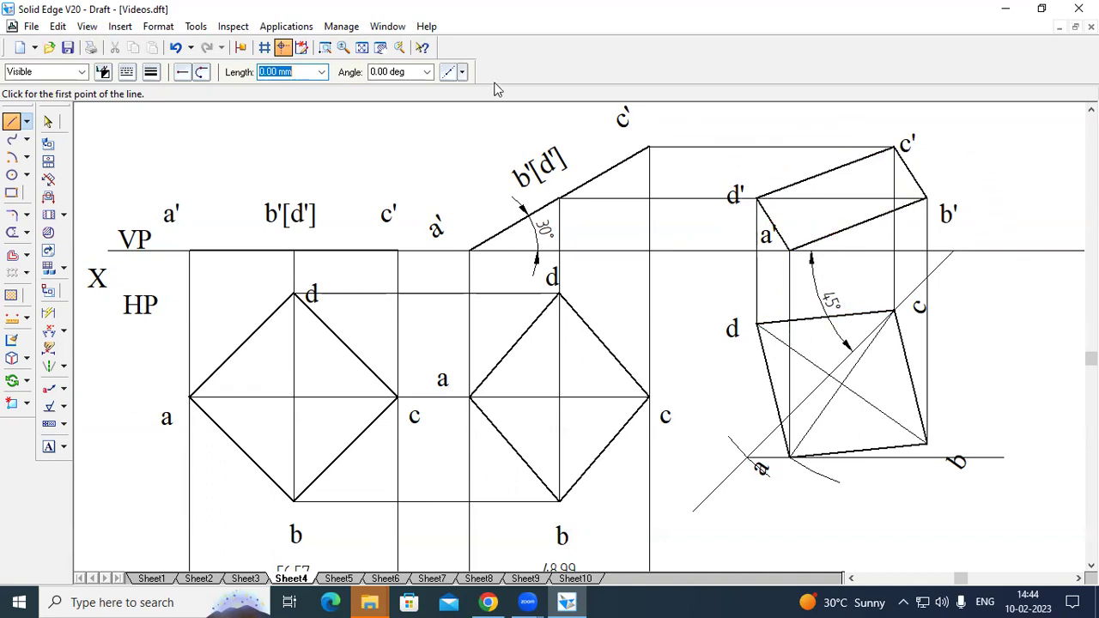
Caption the three sets of projections "stage1", "stage 2" and "stage 3" beneath their top views
{"action": "left_click", "coordinate": [362, 47]}
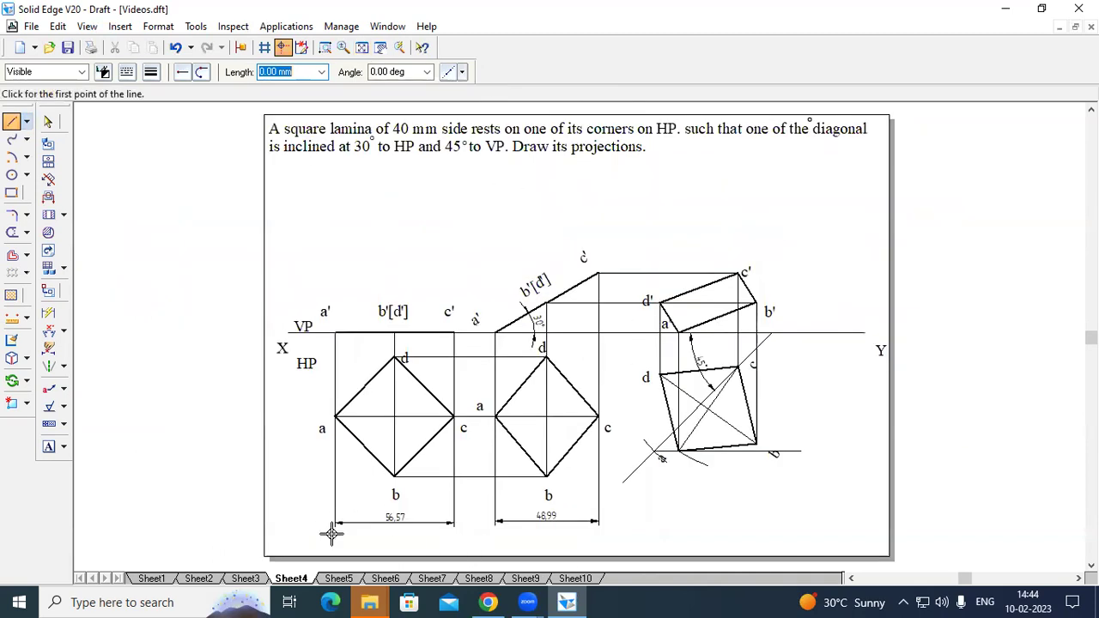
{"action": "left_click", "coordinate": [48, 446]}
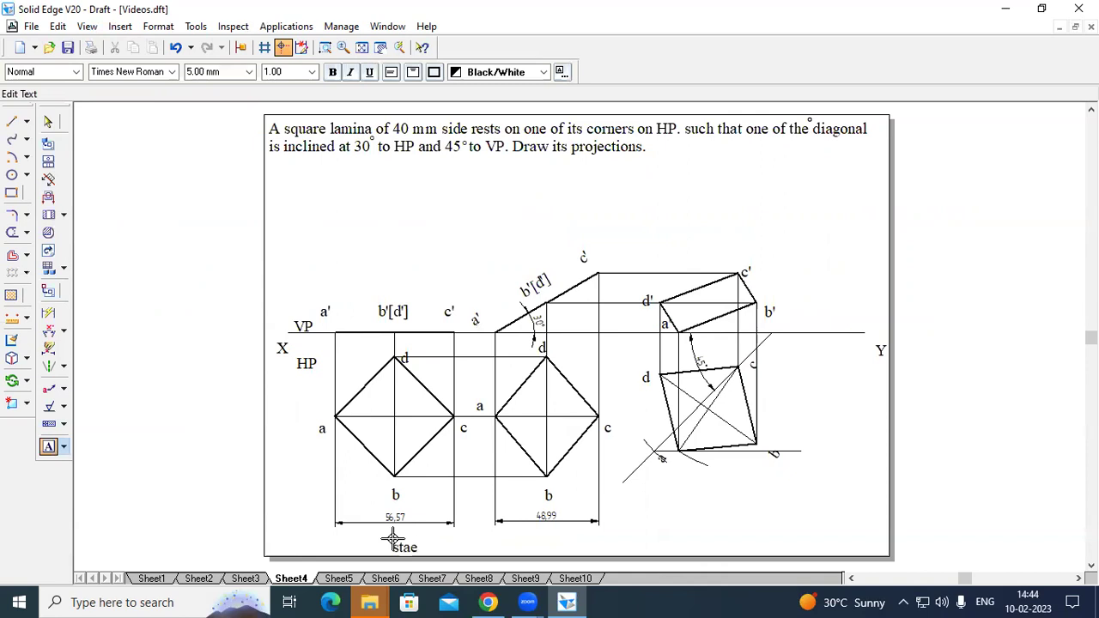
{"action": "type", "text": "stag"}
{"action": "type", "text": "e1"}
{"action": "type", "text": "stage 2"}
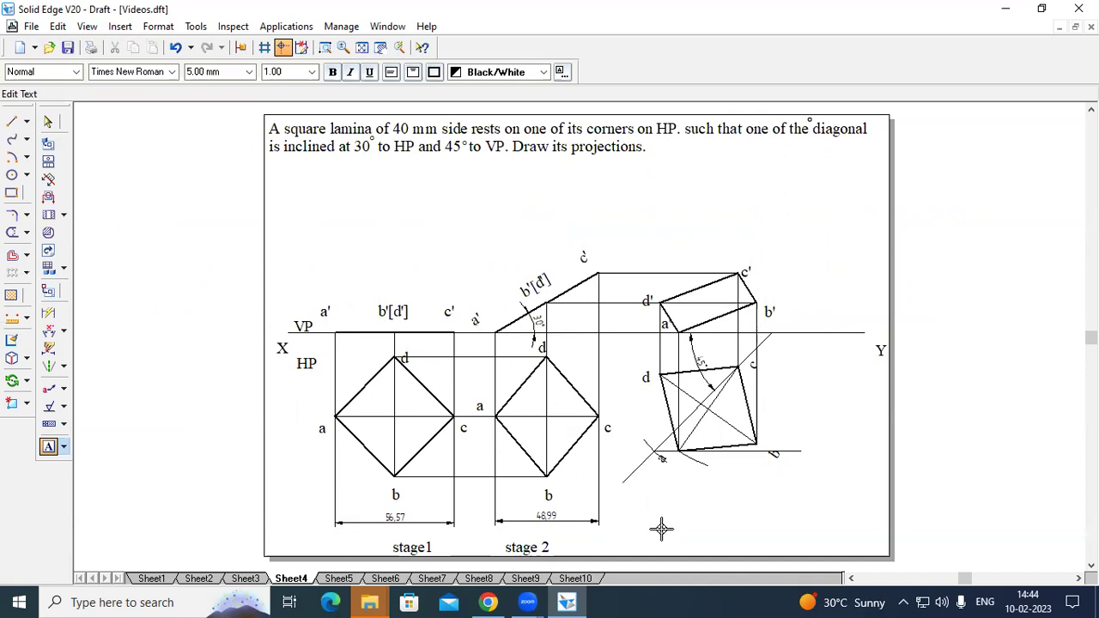
{"action": "left_click", "coordinate": [695, 489]}
{"action": "left_click", "coordinate": [697, 491]}
{"action": "type", "text": "stage 3"}
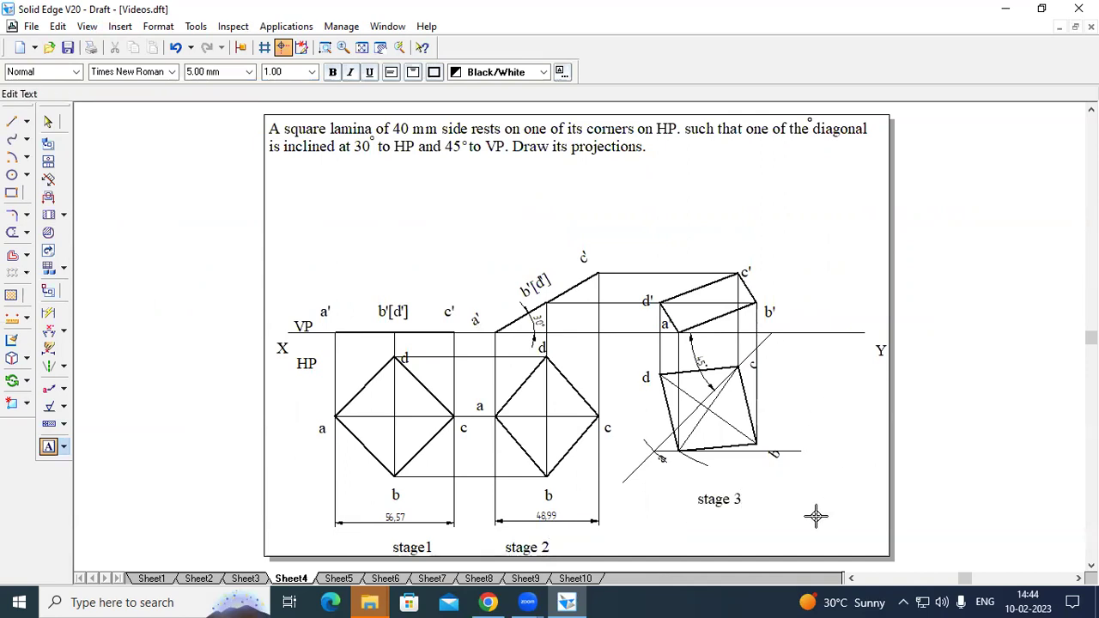
Add a top view caption below and beside the "stage 3" text
{"action": "left_click", "coordinate": [770, 523]}
{"action": "type", "text": "Top vi"}
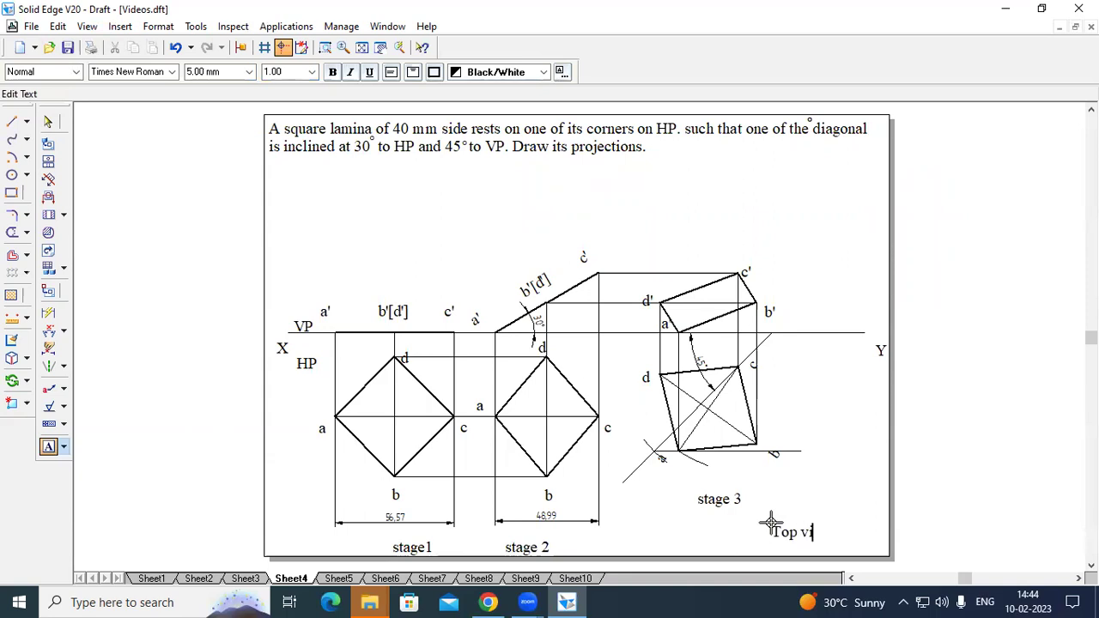